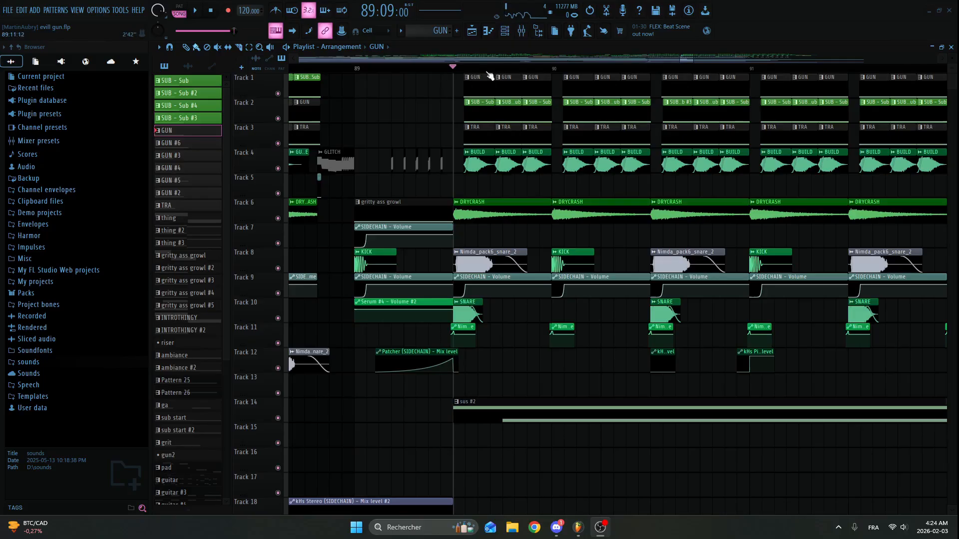
# Select the playlist range from bar 89 to bar 93 and play it back
pyautogui.scroll(-6, 415, 77)
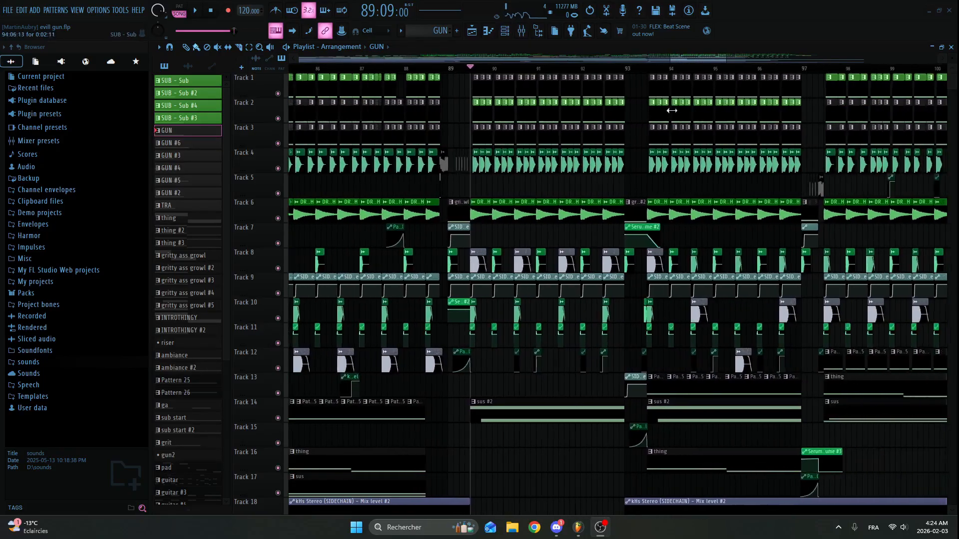
pyautogui.scroll(1, 441, 72)
pyautogui.moveTo(380, 70); pyautogui.dragTo(662, 90)
pyautogui.press('space')
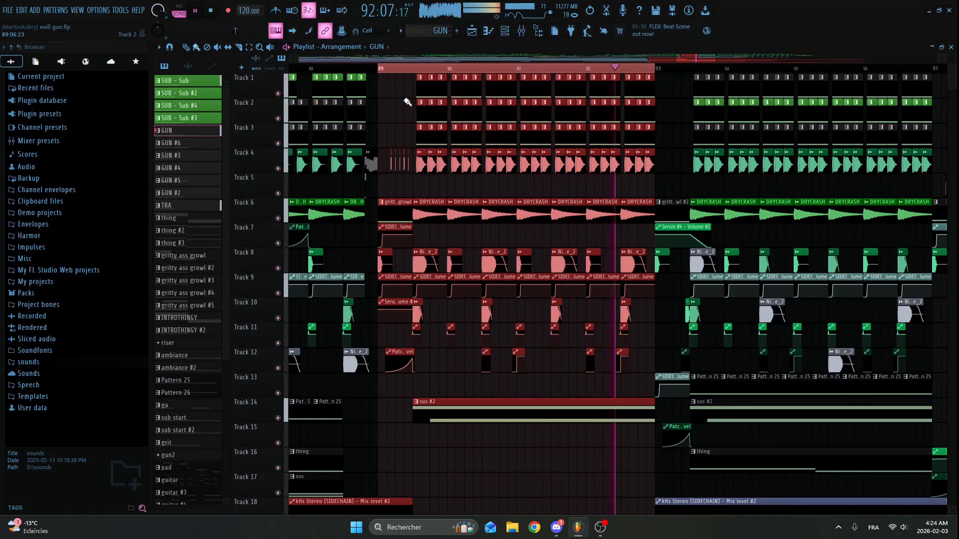
pyautogui.press('space')
# Narrow the playlist time selection to the short section from 89:09 to bar 90
pyautogui.scroll(1, 407, 102)
pyautogui.scroll(2, 409, 101)
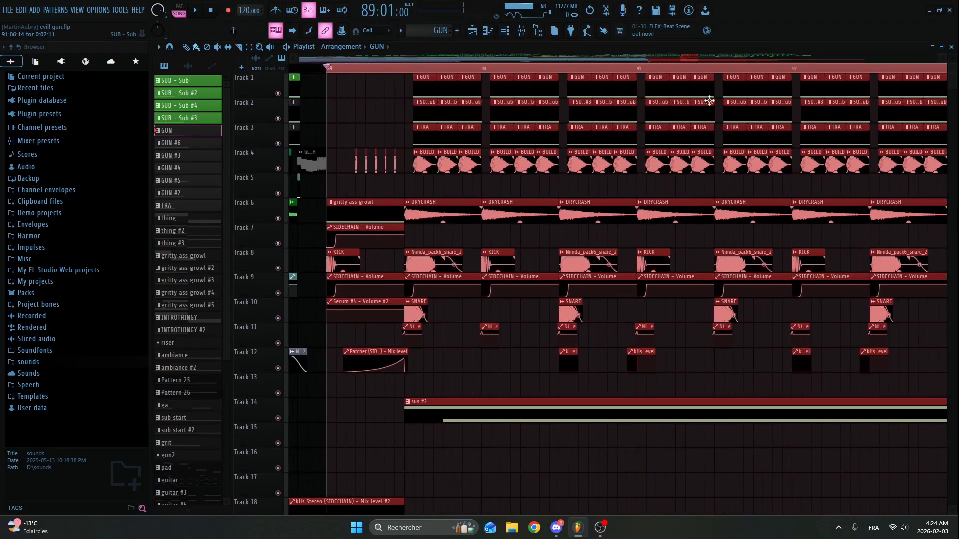
pyautogui.scroll(-1, 711, 100)
pyautogui.moveTo(840, 68); pyautogui.dragTo(544, 126)
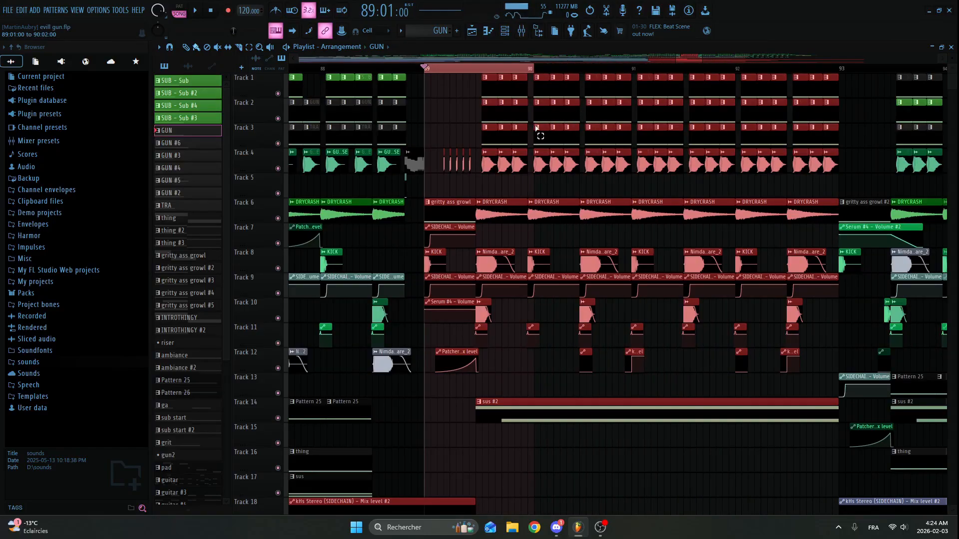
pyautogui.scroll(2, 536, 126)
pyautogui.scroll(2, 430, 87)
pyautogui.moveTo(328, 69); pyautogui.dragTo(465, 81)
pyautogui.scroll(2, 610, 85)
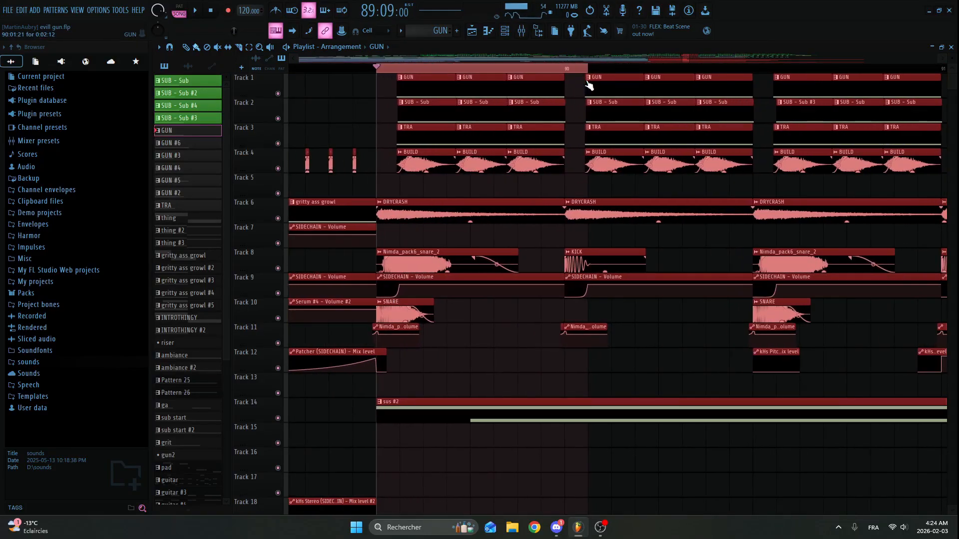
# Play the selected section while checking the track levels in the mixer, and return to the playlist
pyautogui.click(521, 30)
pyautogui.press('space')
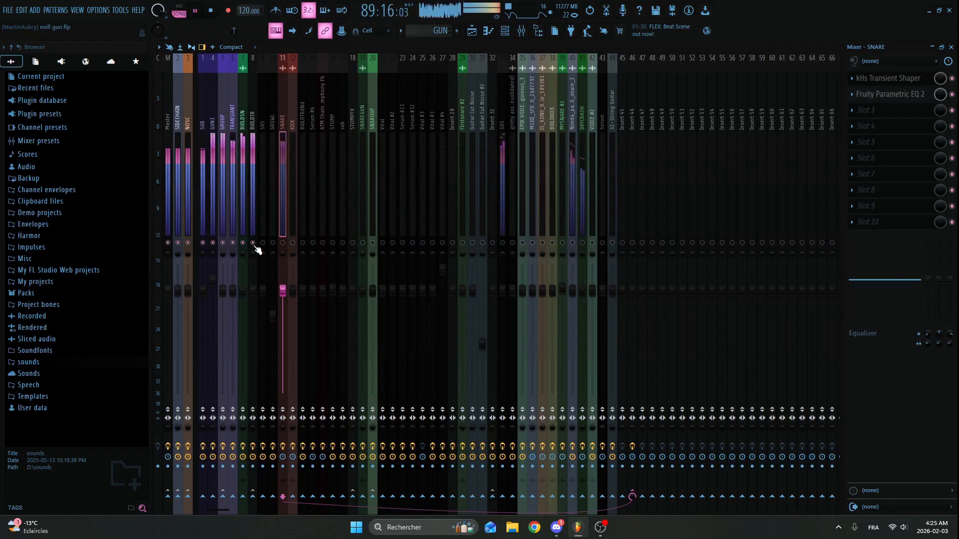
pyautogui.click(951, 46)
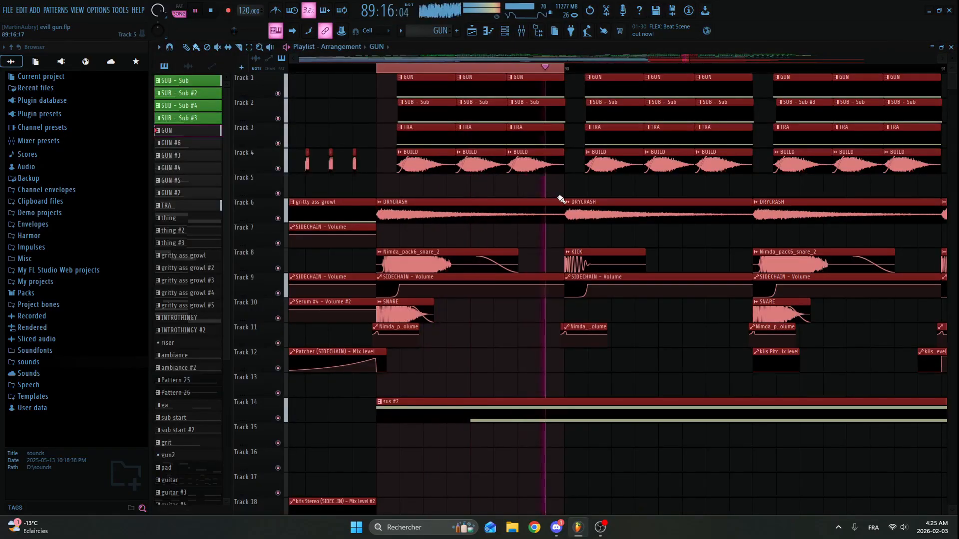
pyautogui.press('space')
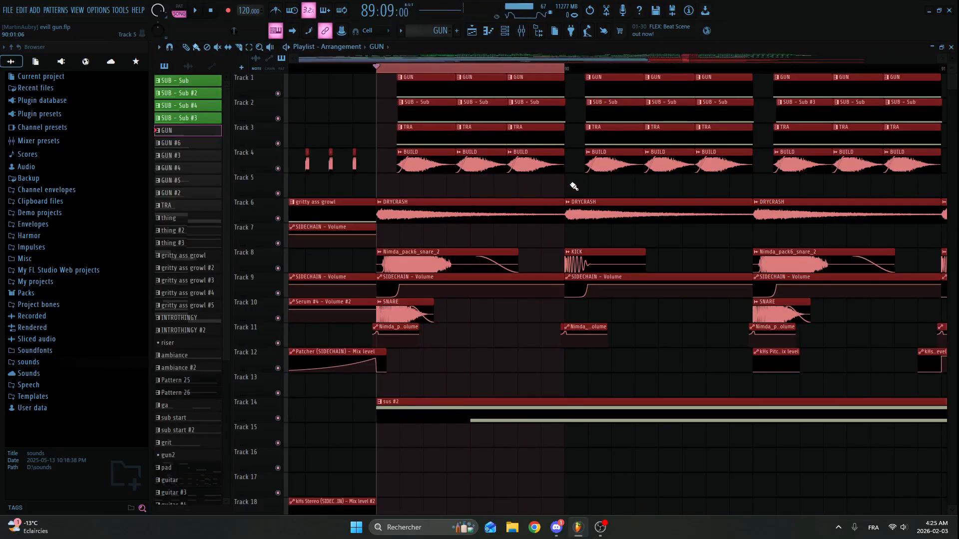
# Deselect the highlighted clips in the playlist, keeping the time selection
pyautogui.scroll(-2, 574, 186)
pyautogui.click(593, 185)
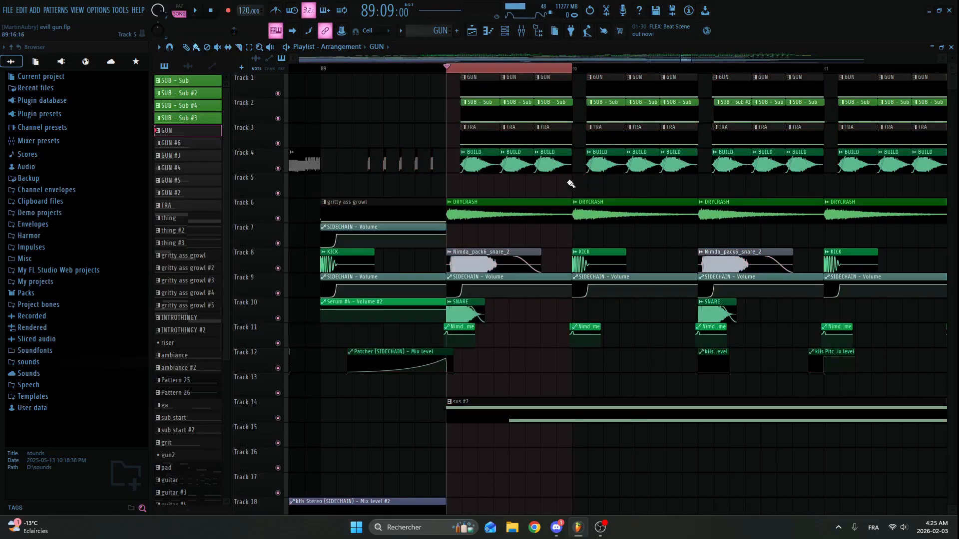
pyautogui.scroll(3, 516, 90)
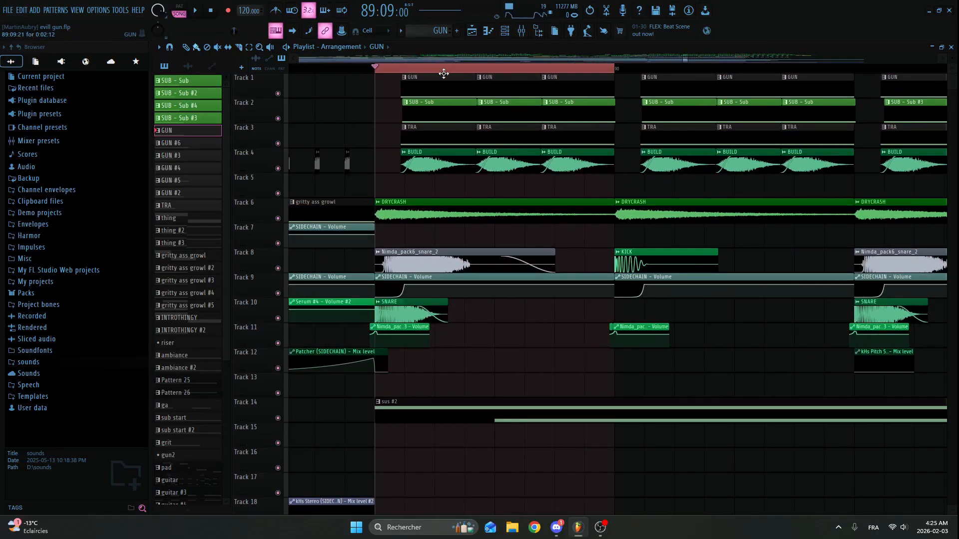
# Open the channel rack and switch its channel filter to Unsorted
pyautogui.click(505, 30)
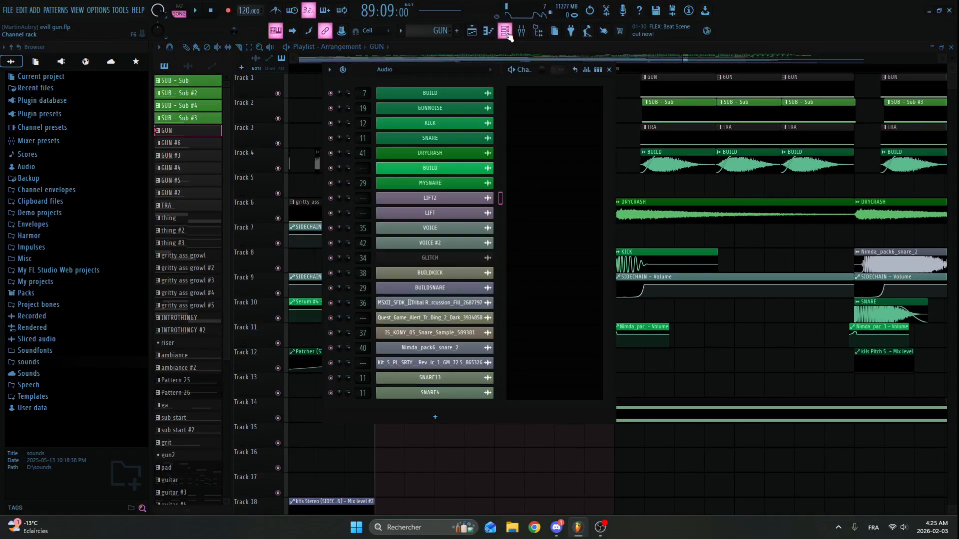
pyautogui.click(505, 30)
pyautogui.click(505, 30)
pyautogui.click(407, 69)
pyautogui.click(400, 109)
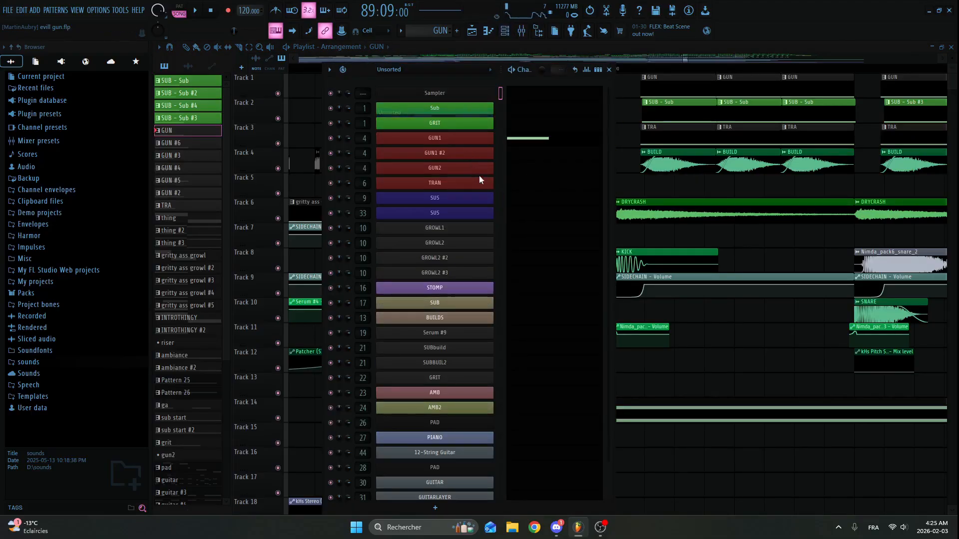
# Toggle the effects of the GUN1 track in the mixer and play the selected section to hear it
pyautogui.click(522, 32)
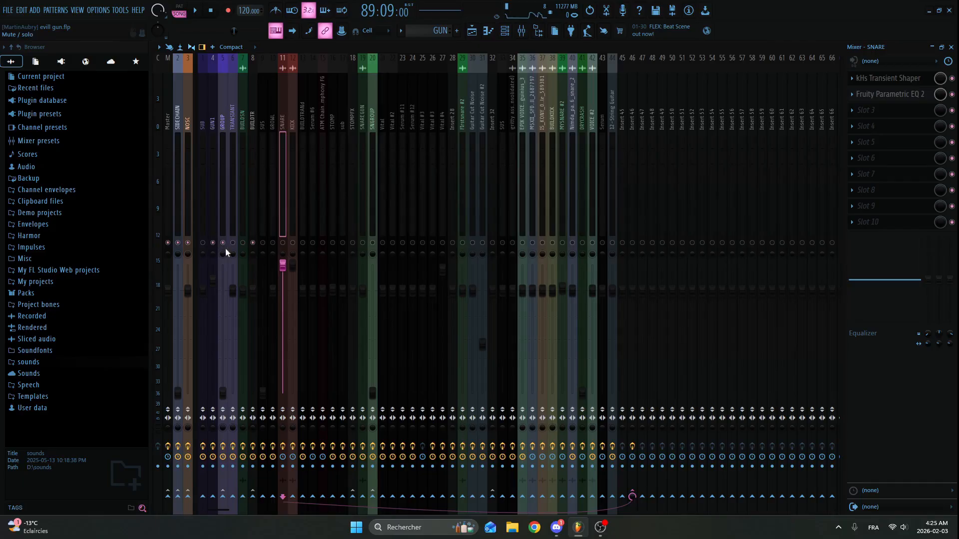
pyautogui.click(213, 447)
pyautogui.press('space')
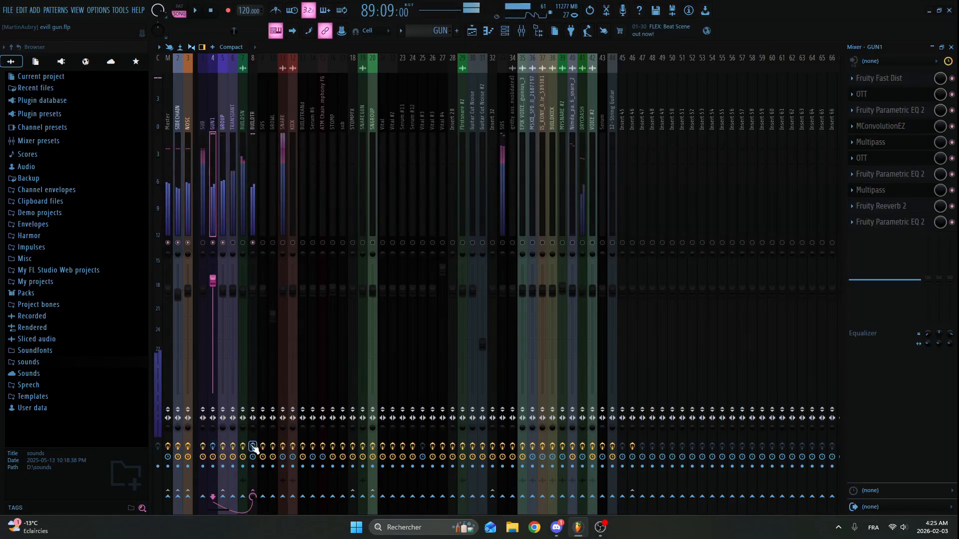
pyautogui.press('space')
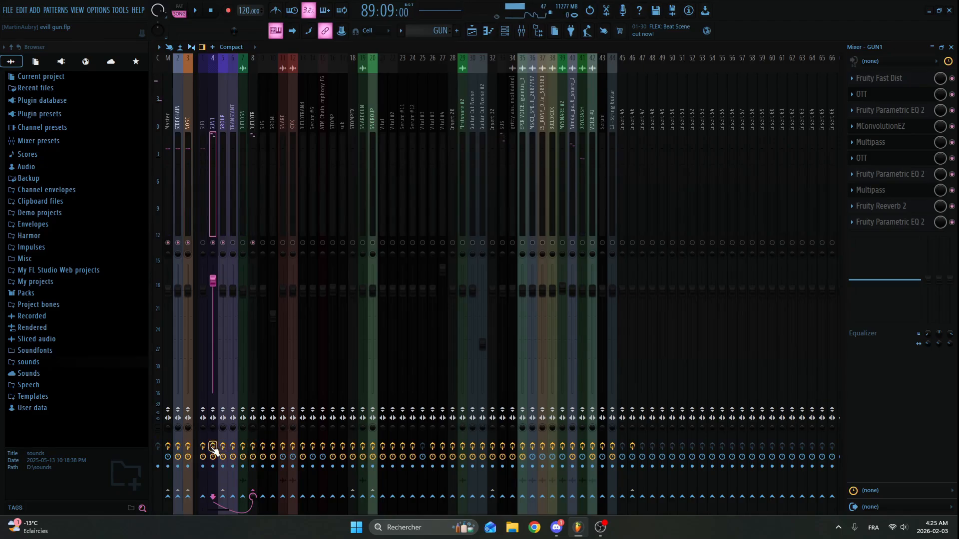
# Open the GUN1 channel's Serum synth from the channel rack and show its LFO 1 shape
pyautogui.click(504, 30)
pyautogui.click(460, 131)
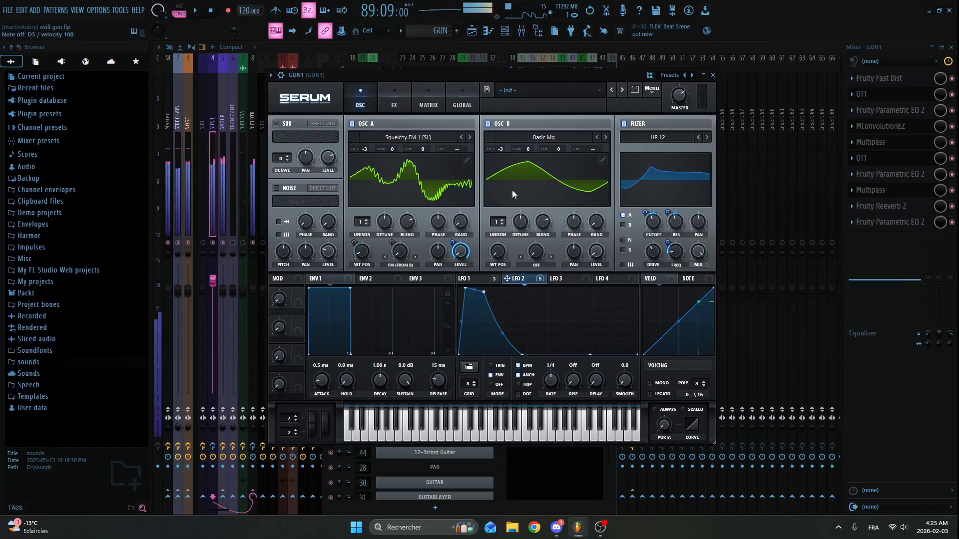
pyautogui.click(477, 278)
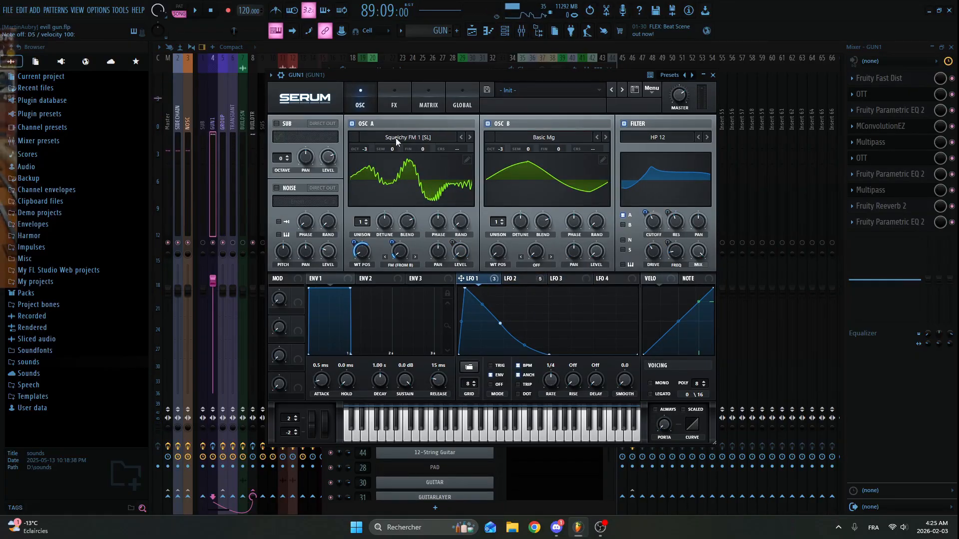
# Review the Spectral wavetable list of OSC A and the wavetable categories of OSC B without changing either
pyautogui.click(419, 136)
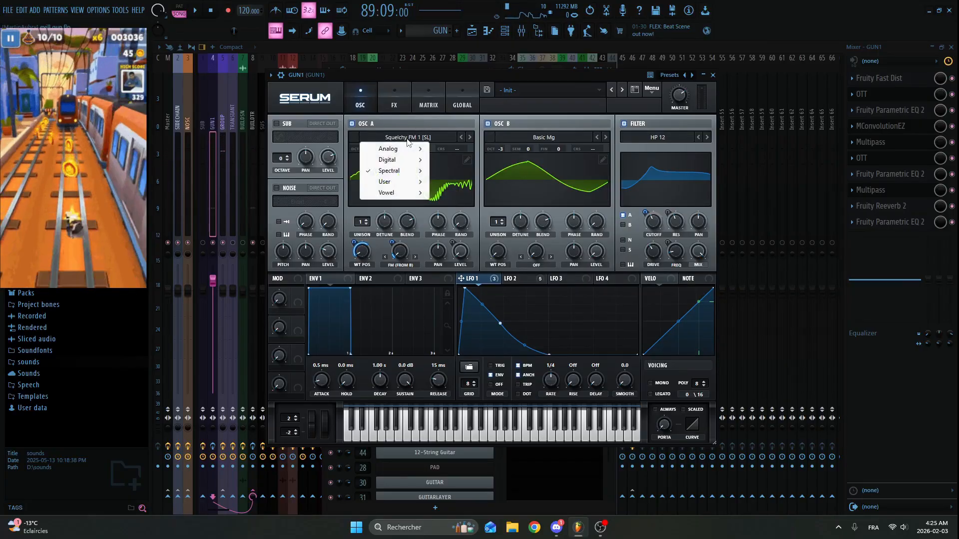
pyautogui.moveTo(400, 172)
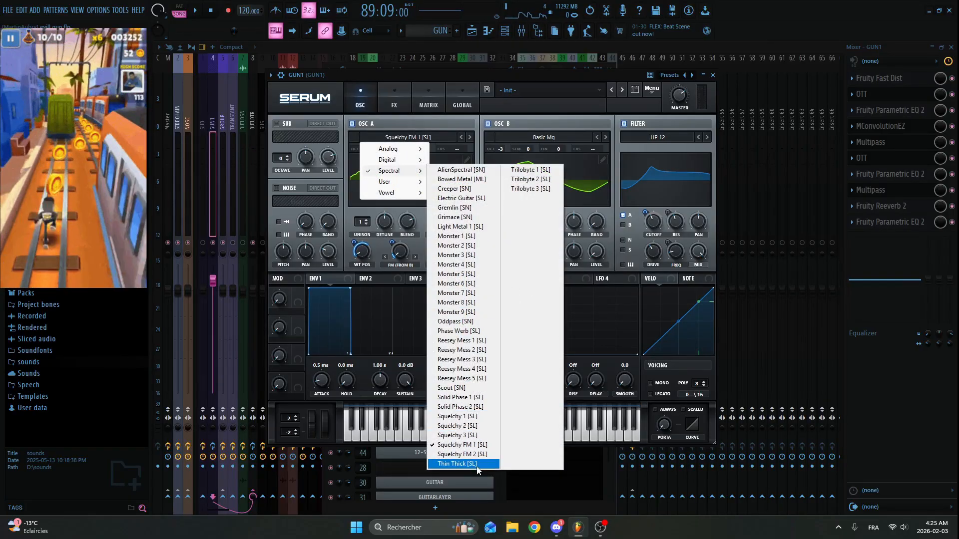
pyautogui.click(531, 110)
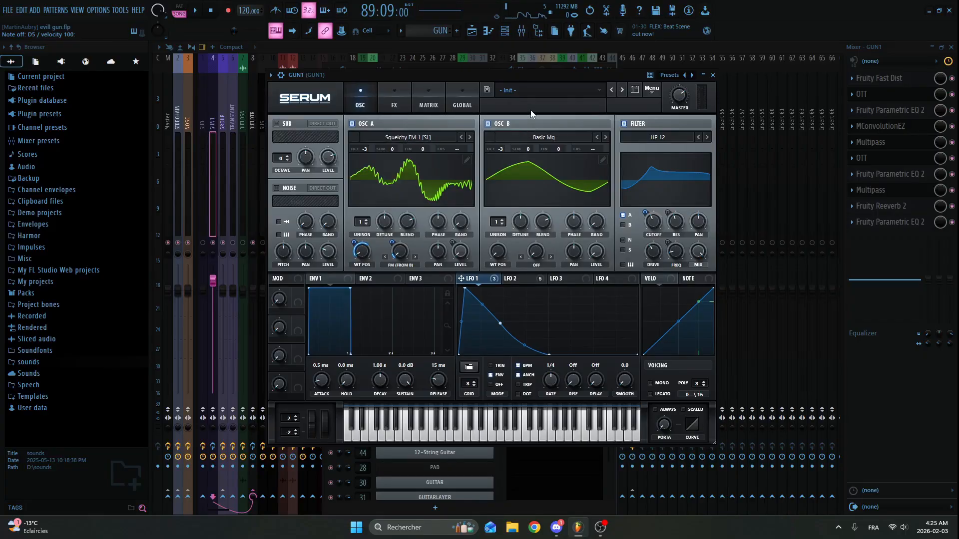
pyautogui.click(549, 142)
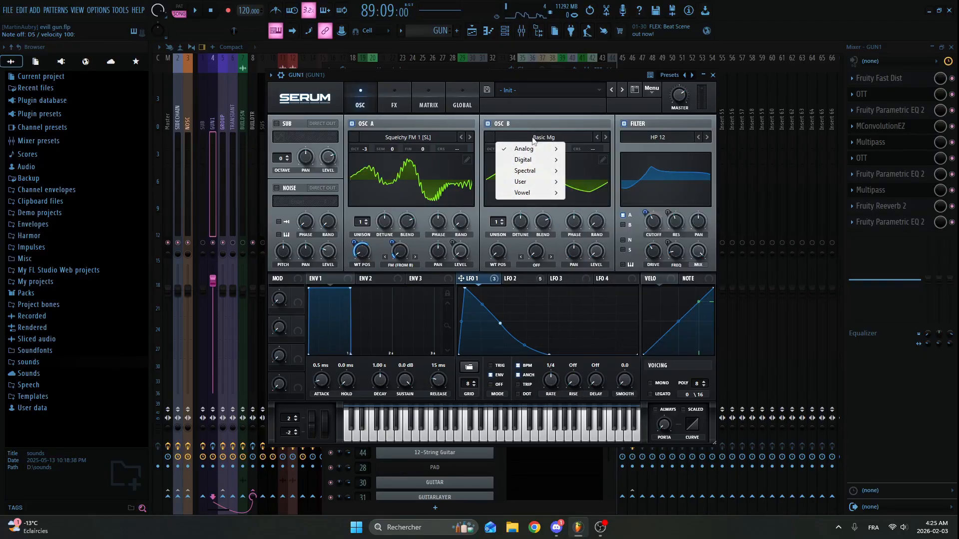
pyautogui.click(496, 110)
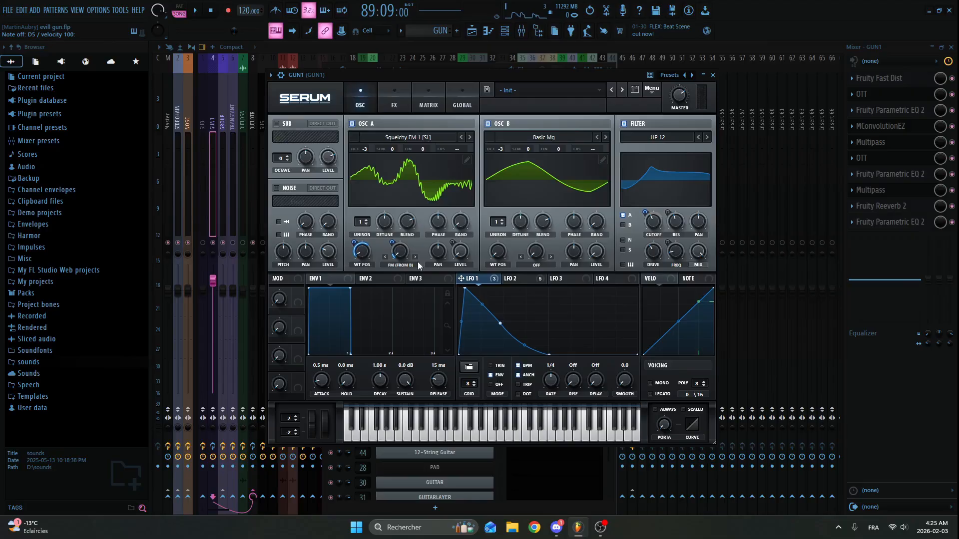
# Show the LFO 2 shape and check the Multi filter types in Serum, keeping the current filter
pyautogui.click(516, 280)
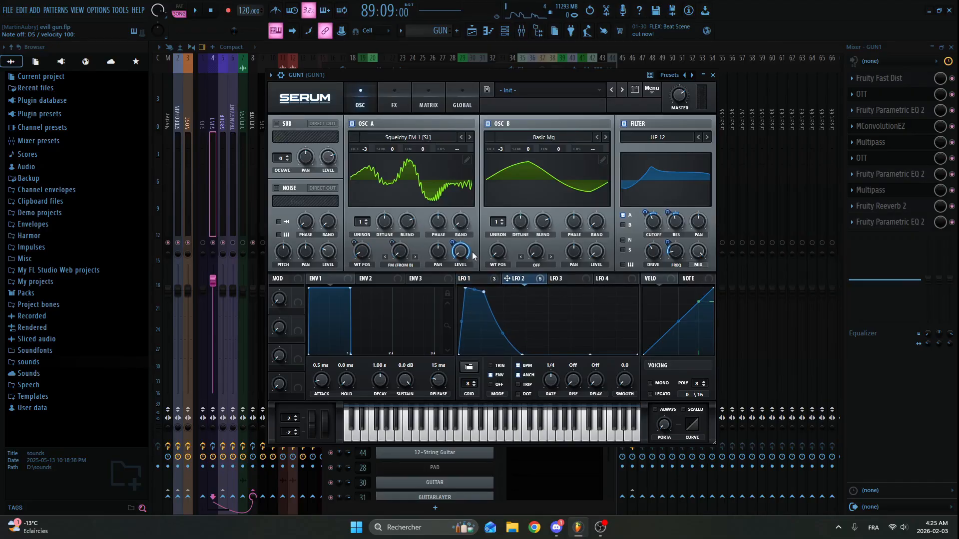
pyautogui.click(679, 138)
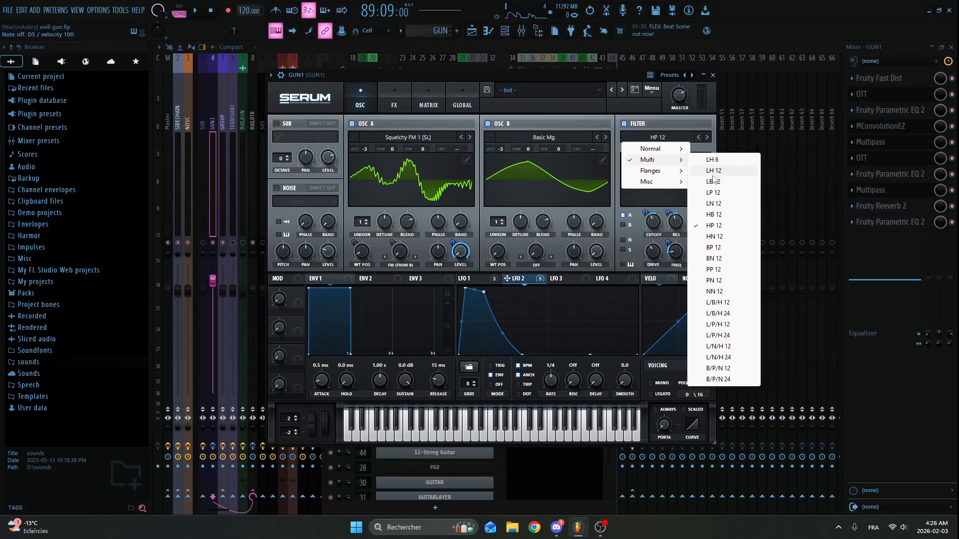
pyautogui.click(669, 118)
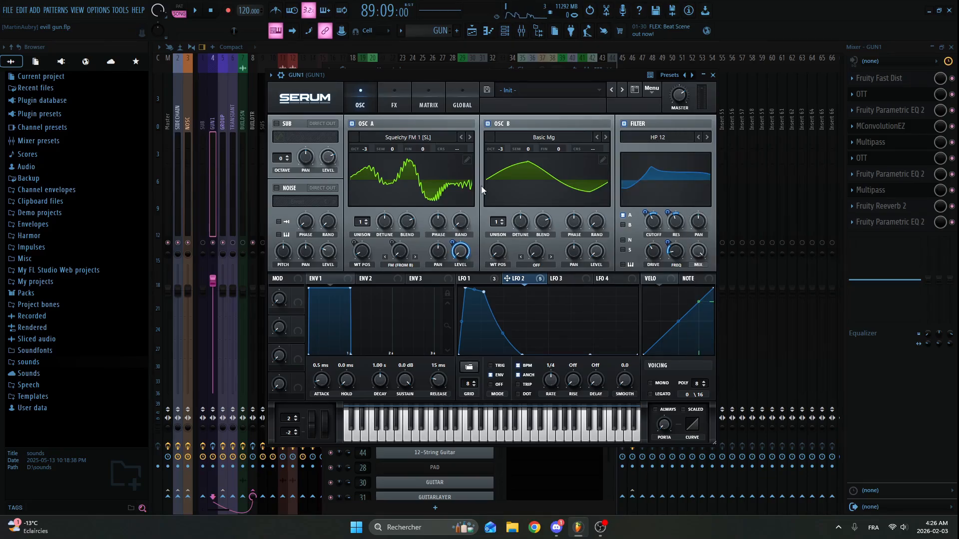
# Review Serum's effects chain for GUN1, and close the synth and the channel rack
pyautogui.click(382, 97)
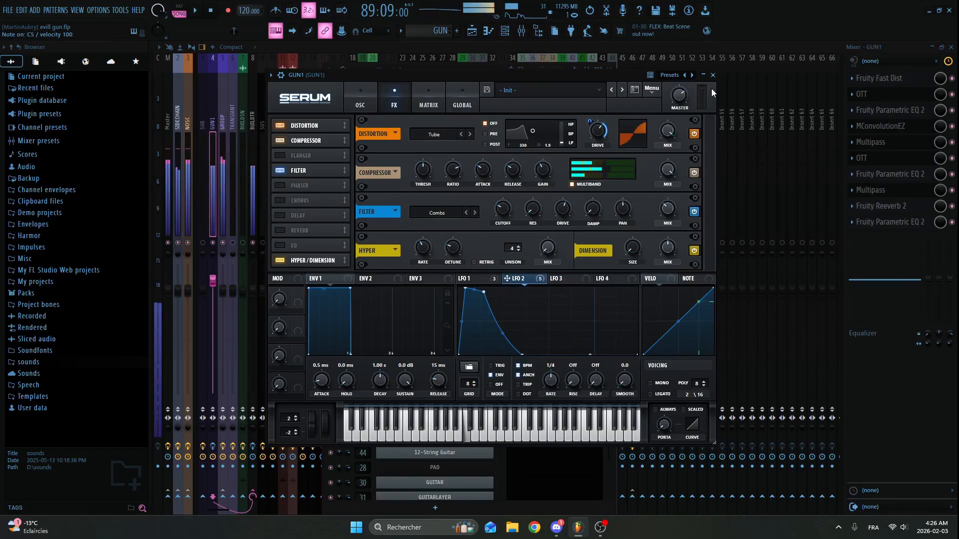
pyautogui.click(701, 77)
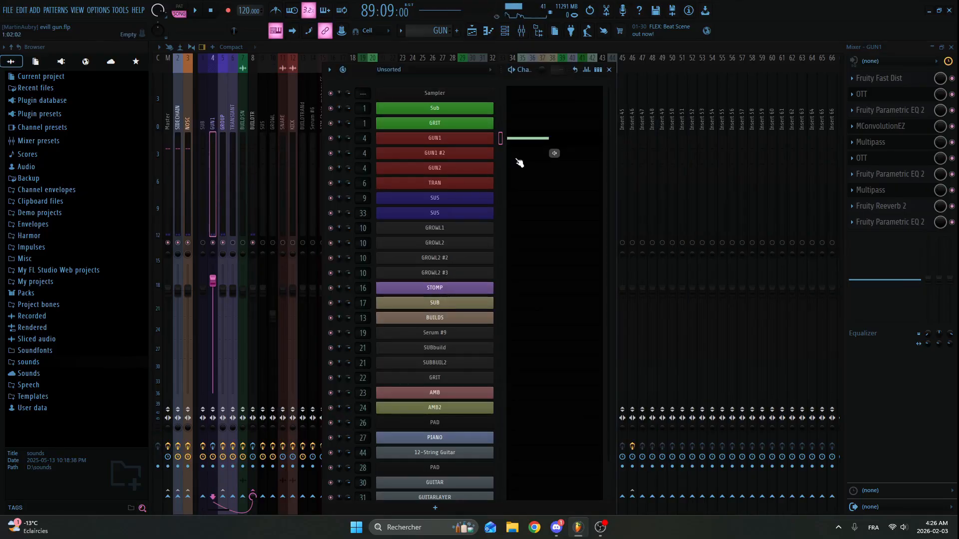
pyautogui.click(606, 69)
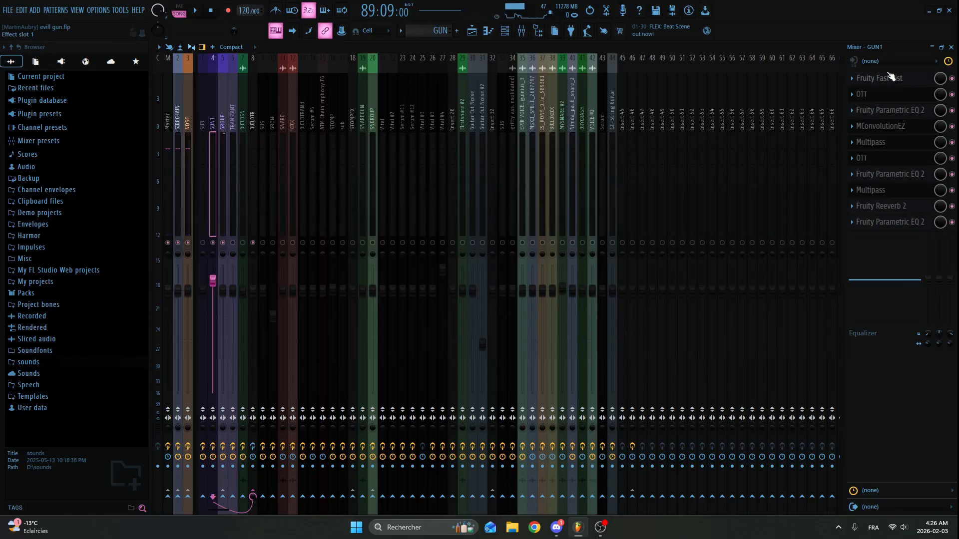
# Inspect the Fruity Fast Dist and first OTT effects on the GUN1 mixer track, closing each one
pyautogui.click(890, 78)
pyautogui.click(890, 78)
pyautogui.click(861, 94)
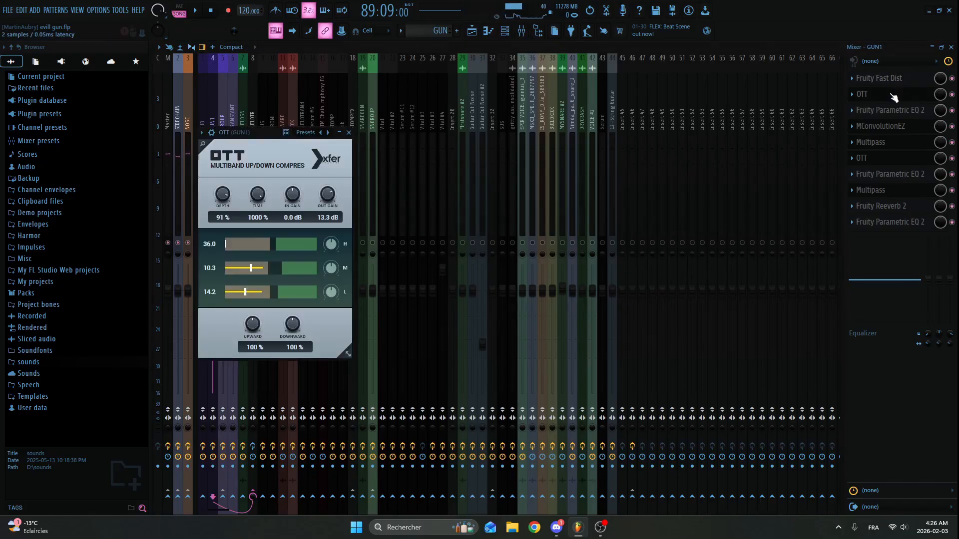
pyautogui.click(900, 93)
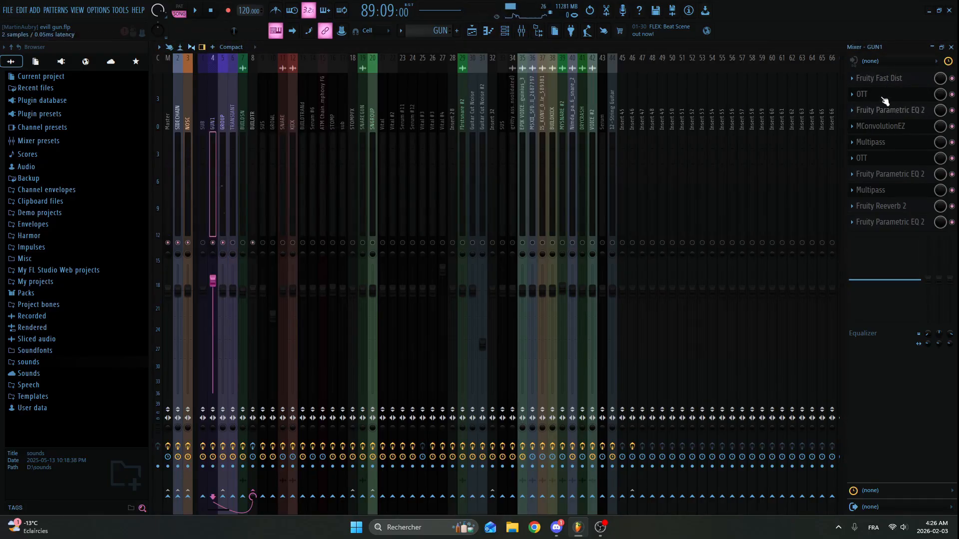
# Inspect the low-cut and high-cut curve of the first Fruity Parametric EQ 2 on GUN1, and close it
pyautogui.click(881, 110)
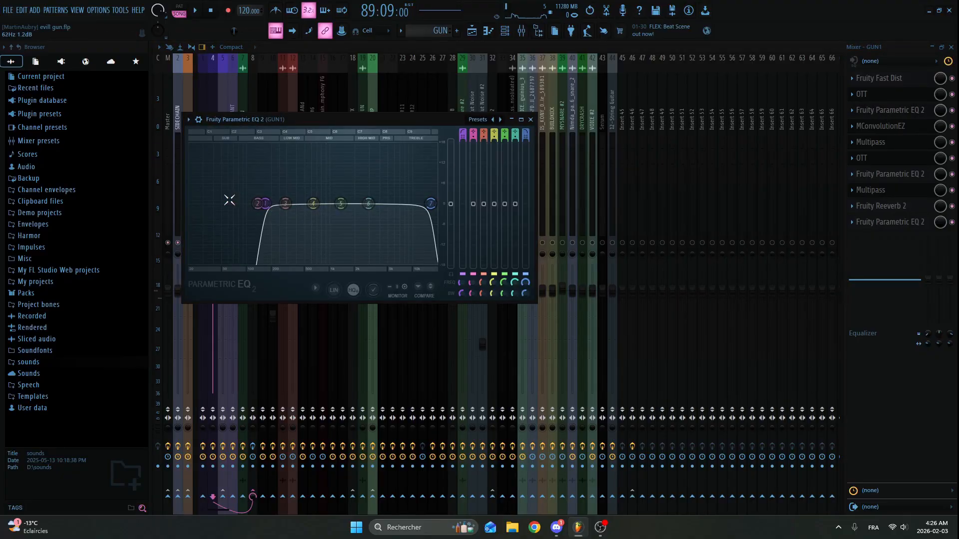
pyautogui.click(531, 120)
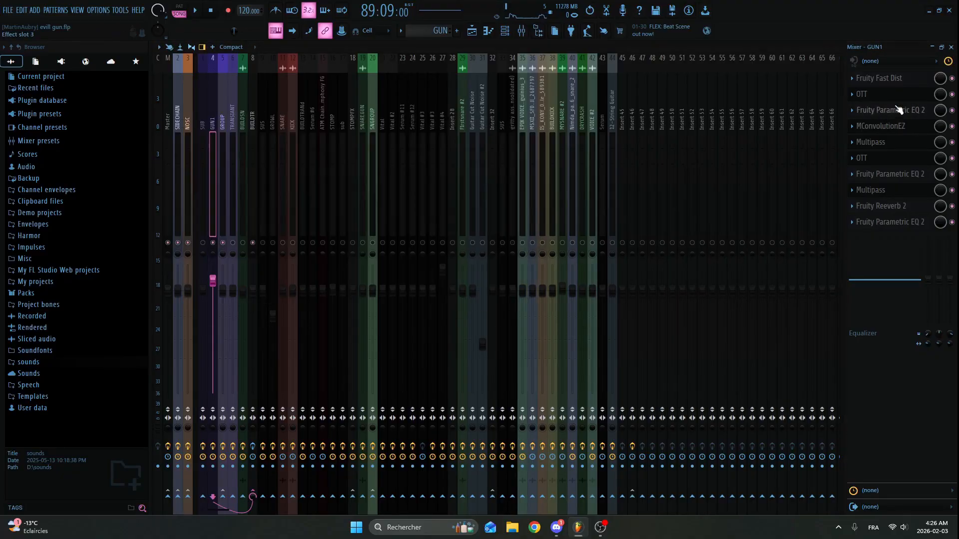
pyautogui.click(893, 110)
pyautogui.moveTo(270, 210); pyautogui.dragTo(275, 227)
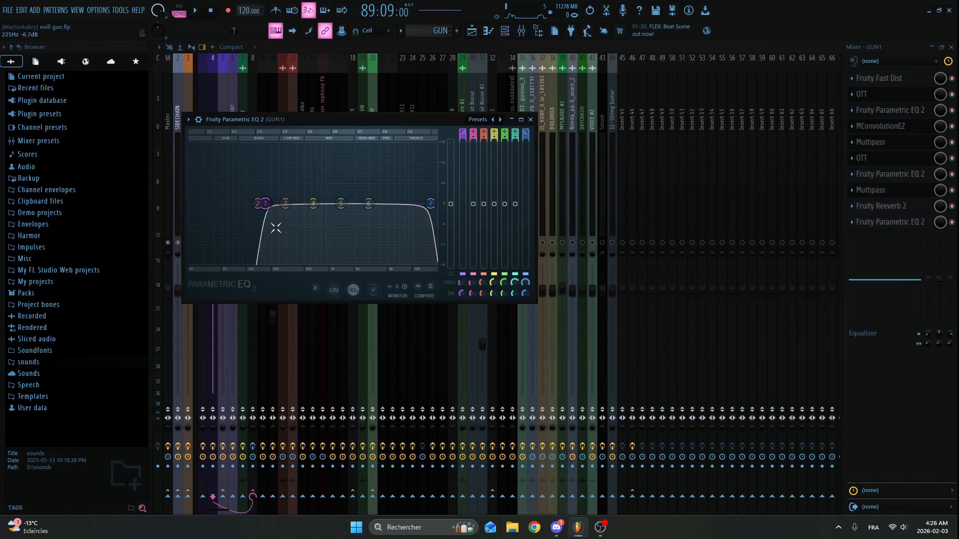
pyautogui.click(530, 120)
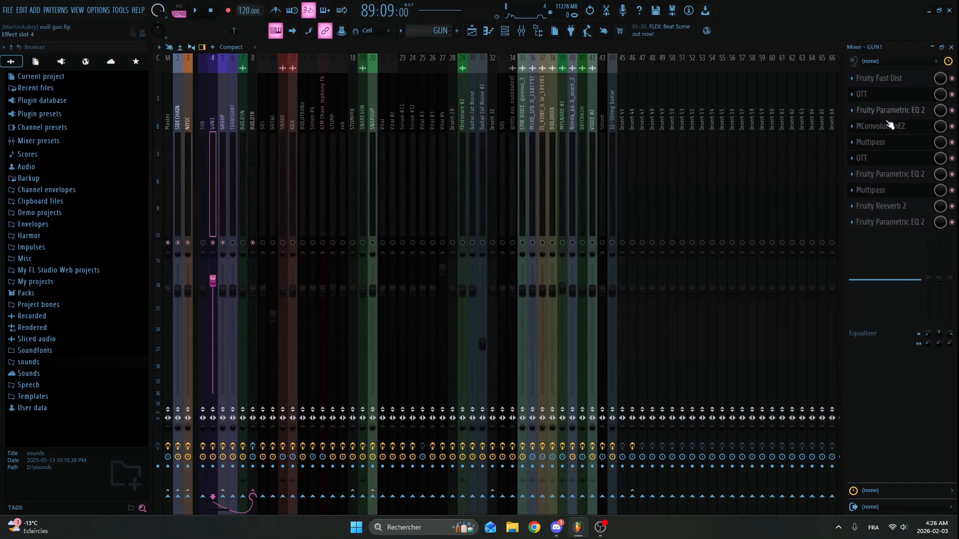
# Inspect the MConvolutionEZ plate impulse response and the first Multipass on the GUN1 track, closing each one
pyautogui.click(884, 126)
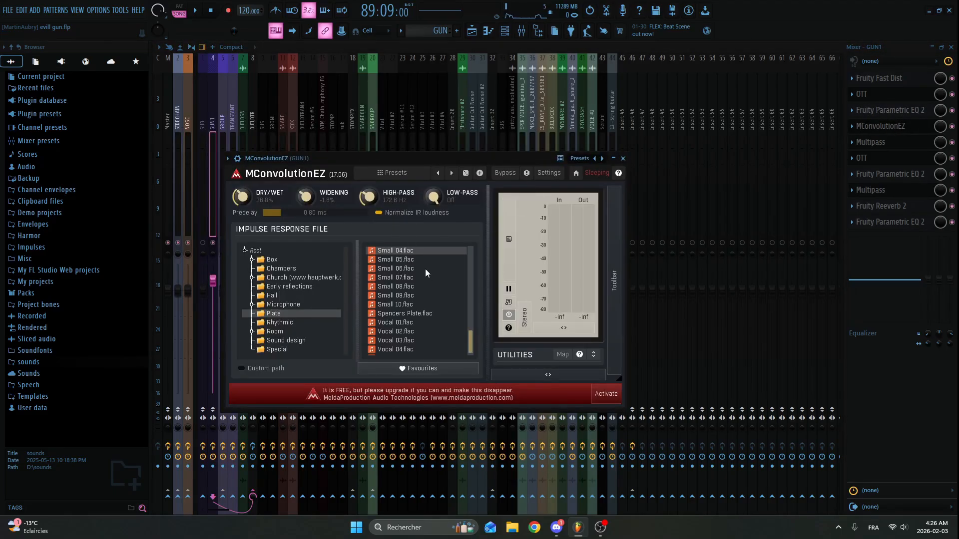
pyautogui.scroll(2, 381, 292)
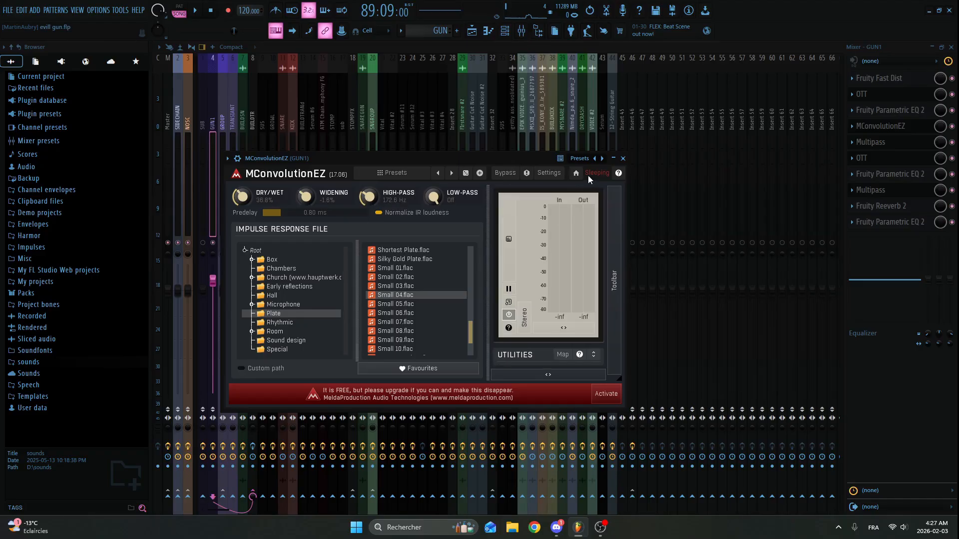
pyautogui.click(904, 141)
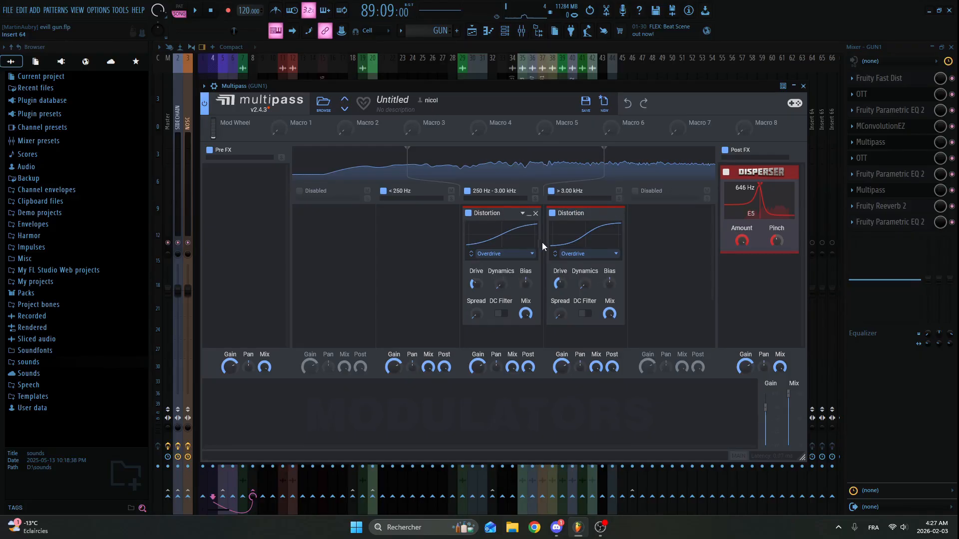
pyautogui.click(905, 142)
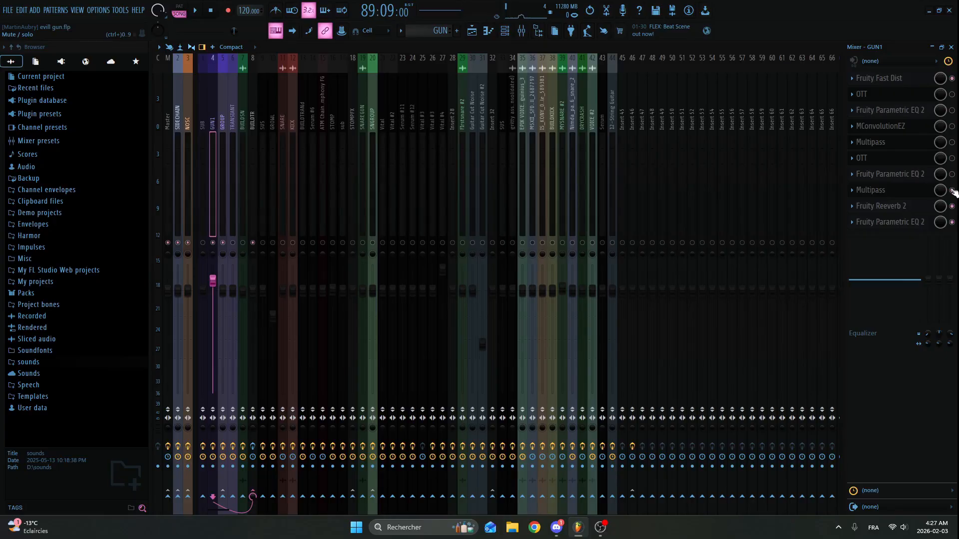
# Bypass the GUN1 effects after Fruity Fast Dist, and re-enable the first OTT and first Fruity Parametric EQ 2, auditioning a note each time
pyautogui.moveTo(952, 190); pyautogui.dragTo(953, 222)
pyautogui.press('x')
pyautogui.click(952, 94)
pyautogui.press('x')
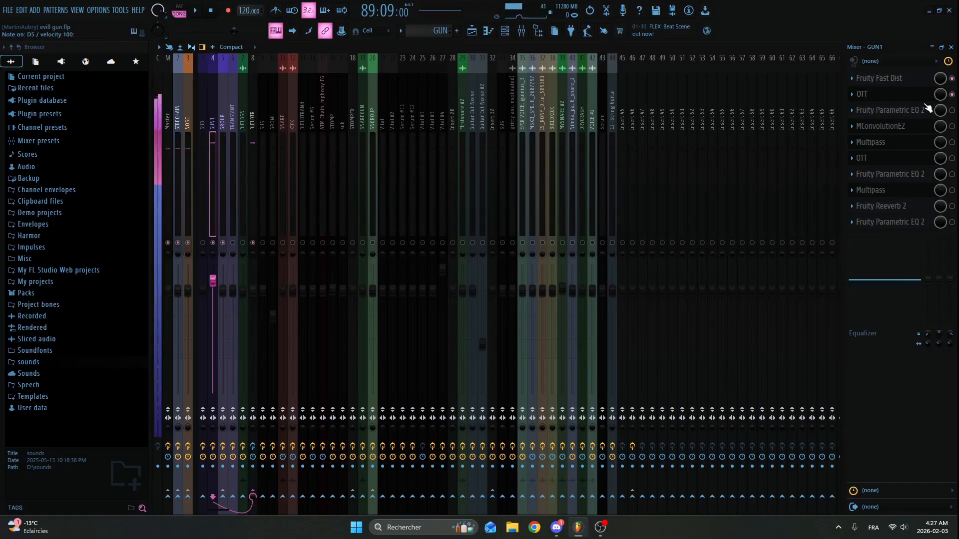
pyautogui.press('x')
pyautogui.click(951, 110)
pyautogui.press('x')
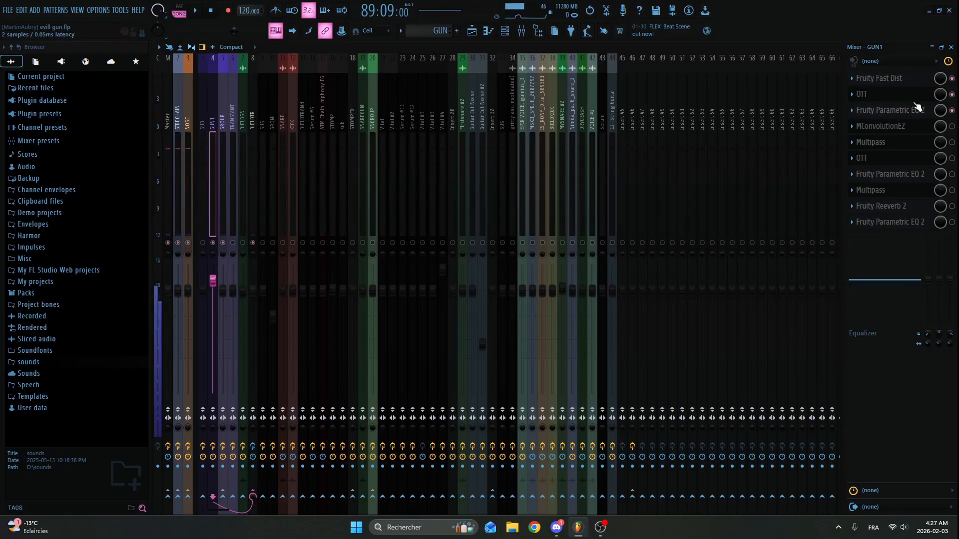
# Re-enable MConvolutionEZ and the first Multipass on GUN1 one at a time, auditioning a note after each
pyautogui.press('x')
pyautogui.click(952, 126)
pyautogui.press('x')
pyautogui.press('x')
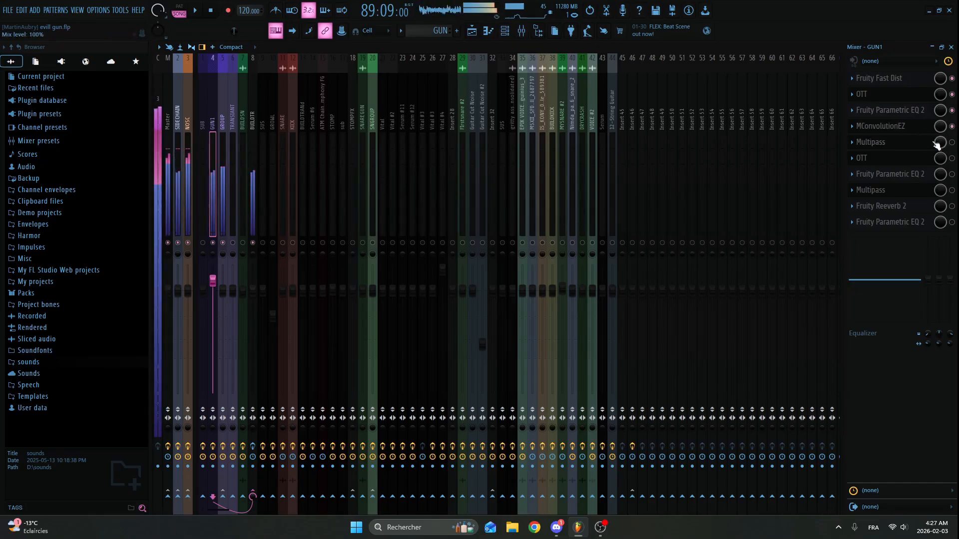
pyautogui.press('x')
pyautogui.click(952, 142)
pyautogui.press('x')
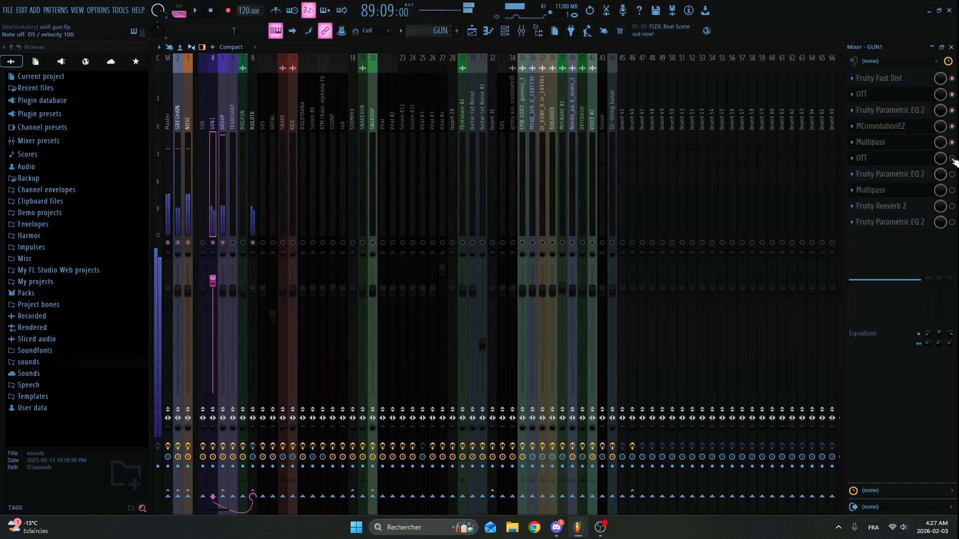
# Re-enable the second OTT on GUN1, audition it and inspect its settings, and close it
pyautogui.click(951, 158)
pyautogui.press('x')
pyautogui.press('x')
pyautogui.click(894, 158)
pyautogui.press('x')
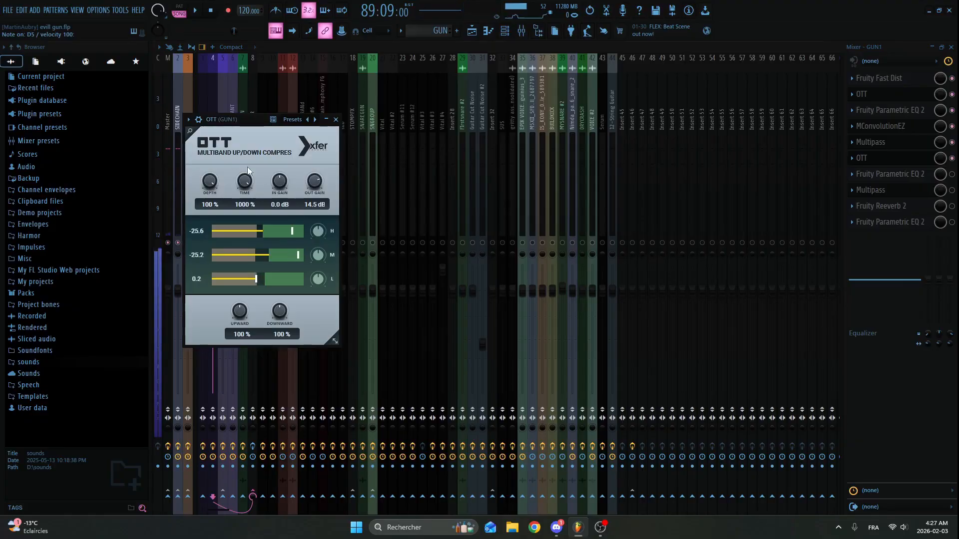
pyautogui.click(336, 119)
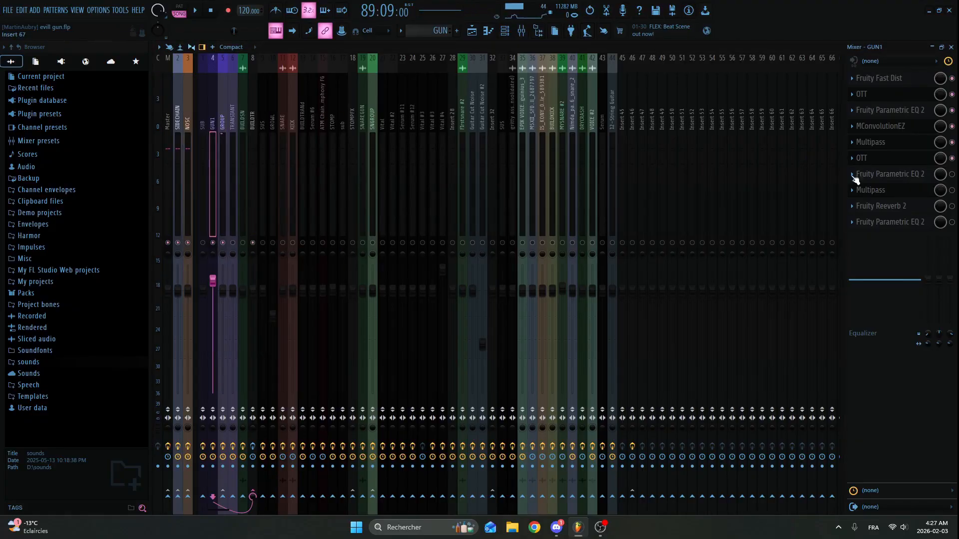
# Re-enable the second Fruity Parametric EQ 2 on GUN1, inspect its cut curve while playing notes, and close it
pyautogui.click(952, 174)
pyautogui.click(914, 175)
pyautogui.press('x')
pyautogui.press('x')
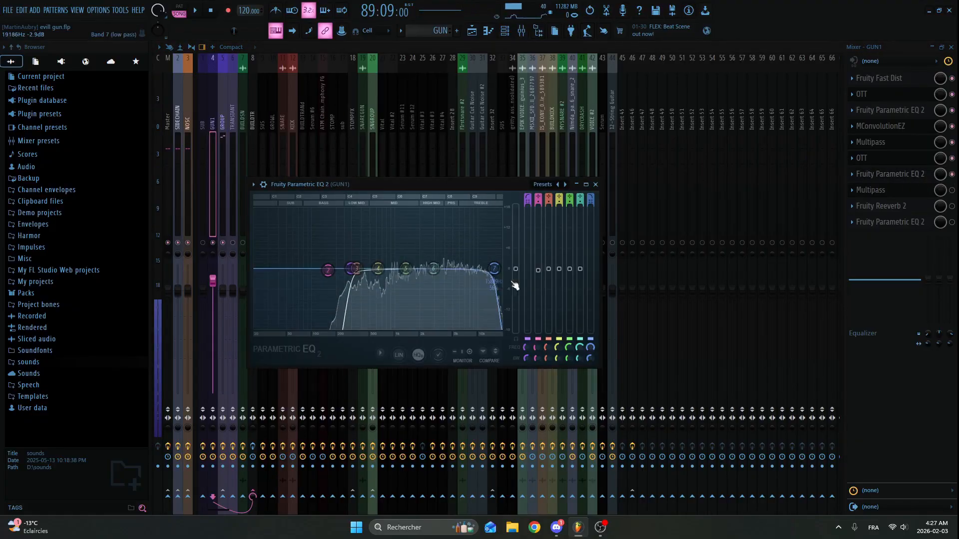
pyautogui.click(595, 184)
# Inspect the second Multipass, Fruity Reeverb 2 and the last Fruity Parametric EQ 2 on GUN1, closing each one
pyautogui.click(921, 191)
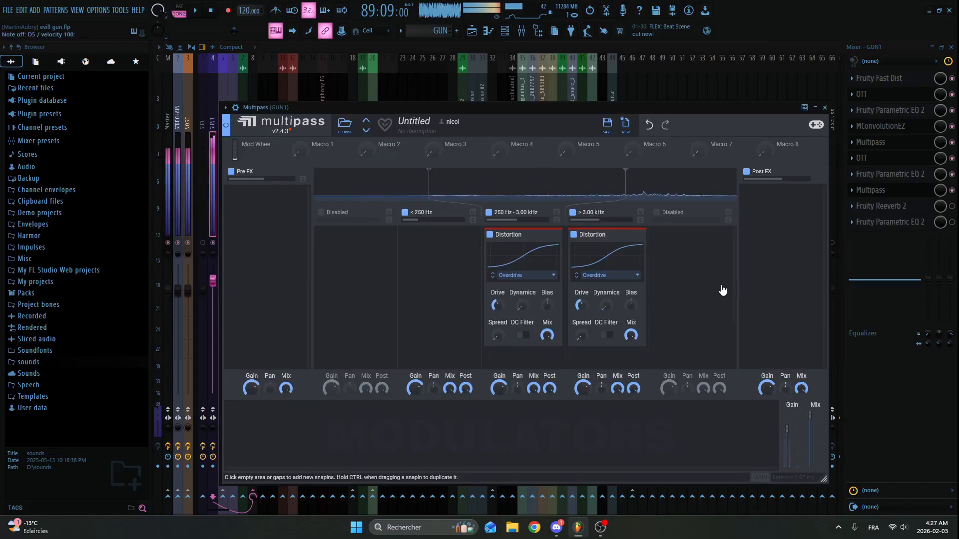
pyautogui.click(824, 108)
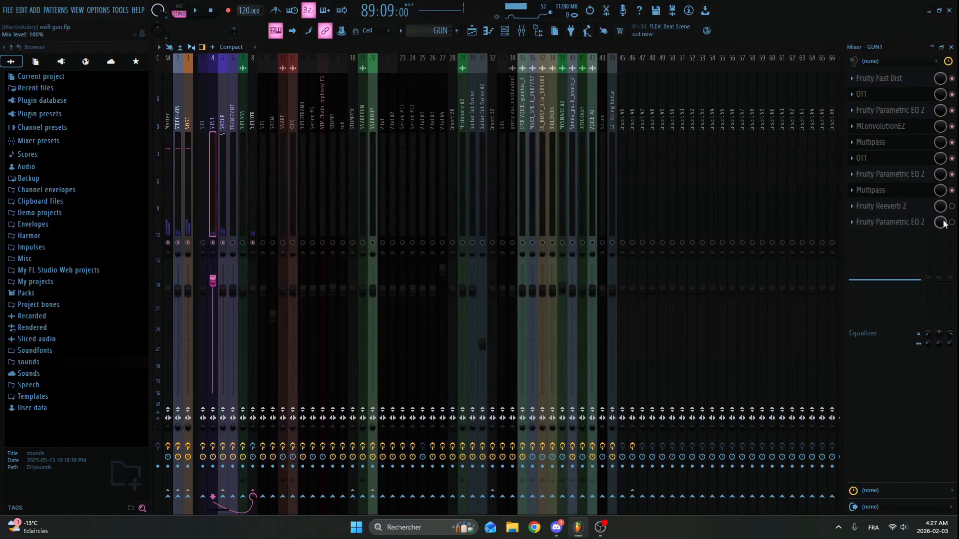
pyautogui.click(916, 207)
pyautogui.click(419, 93)
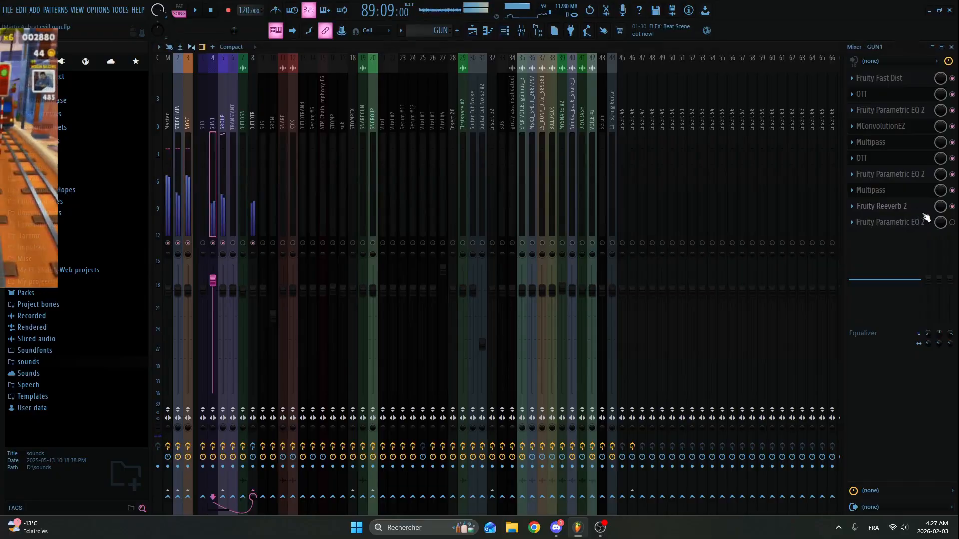
pyautogui.click(917, 222)
pyautogui.click(907, 223)
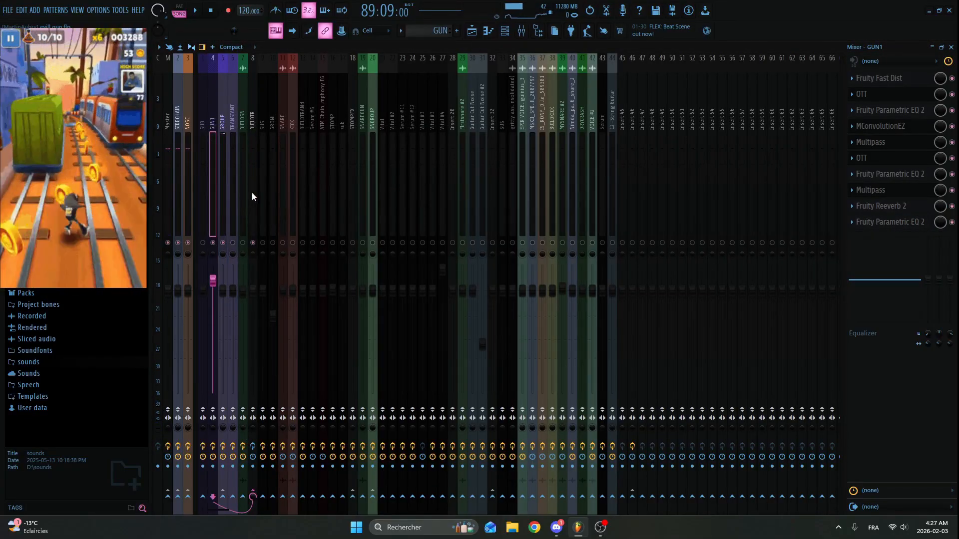
# Inspect the Fruity Parametric EQ 2 and MFreeformPhase effects on the BUILDTR mixer track, closing each one
pyautogui.click(253, 451)
pyautogui.click(881, 78)
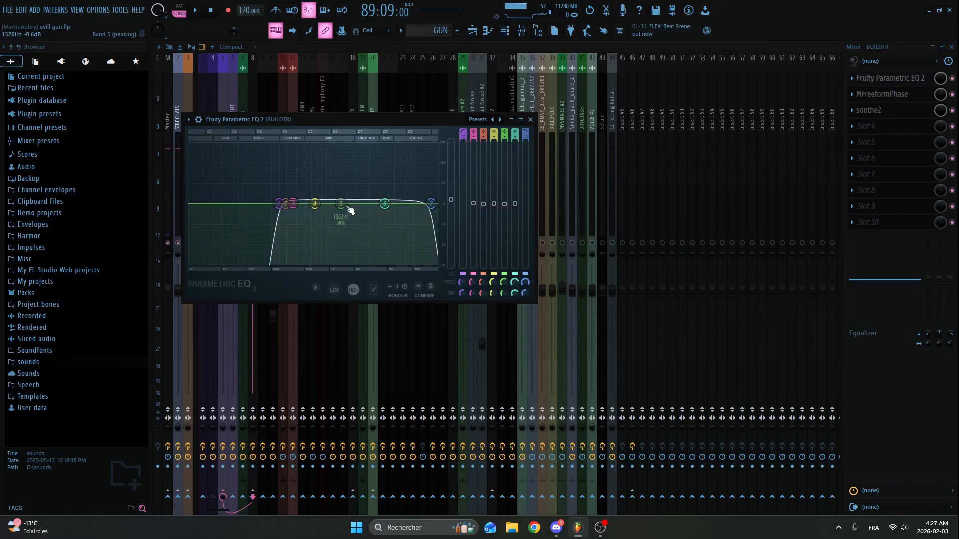
pyautogui.click(531, 121)
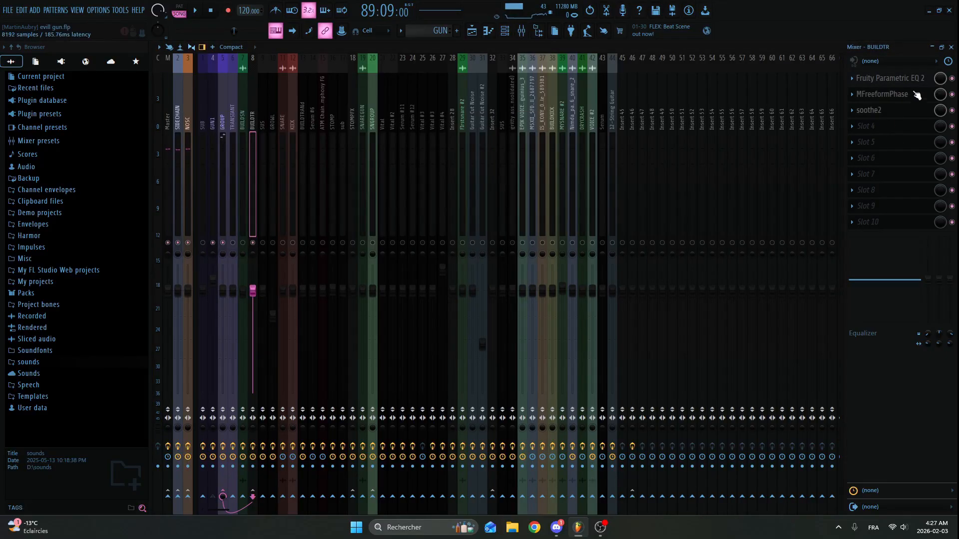
pyautogui.click(898, 94)
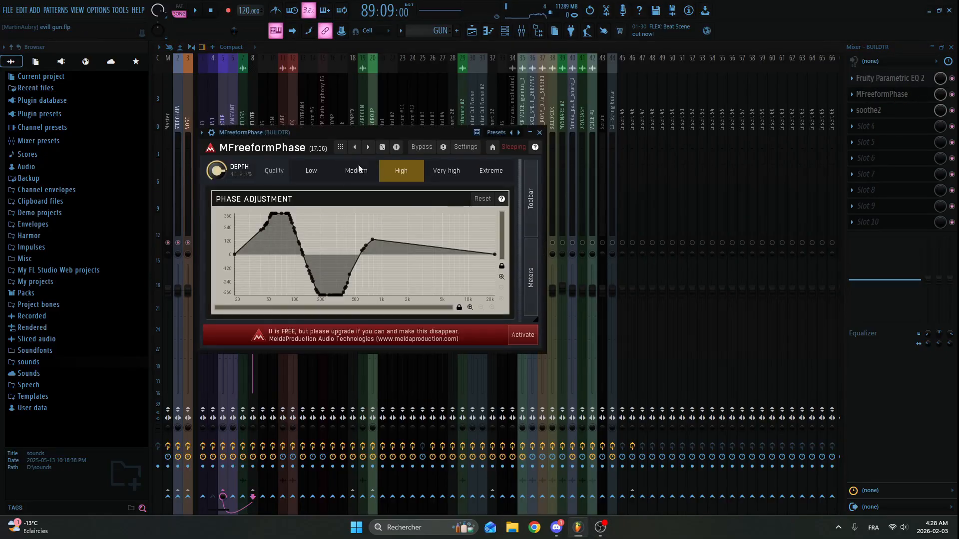
pyautogui.moveTo(366, 144); pyautogui.dragTo(487, 85)
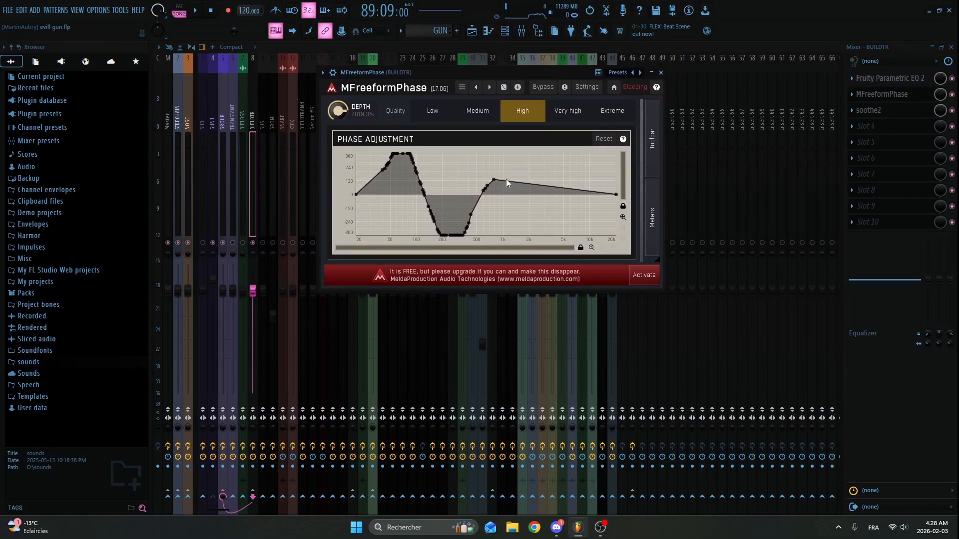
pyautogui.click(661, 73)
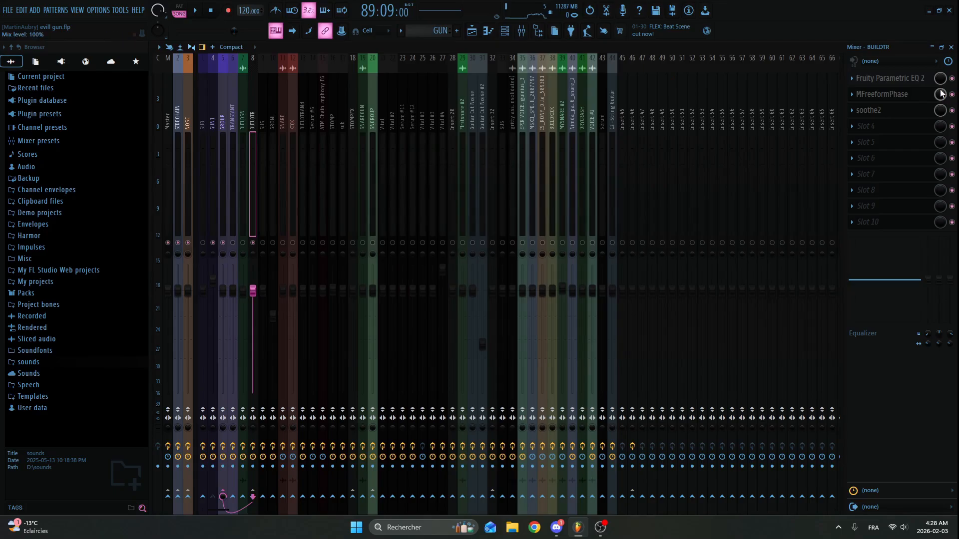
# Compare the sound without and with MFreeformPhase by lowering its mix level fully and restoring it to 100%, playing notes at each setting
pyautogui.press('w')
pyautogui.moveTo(941, 94); pyautogui.dragTo(940, 145)
pyautogui.press('w')
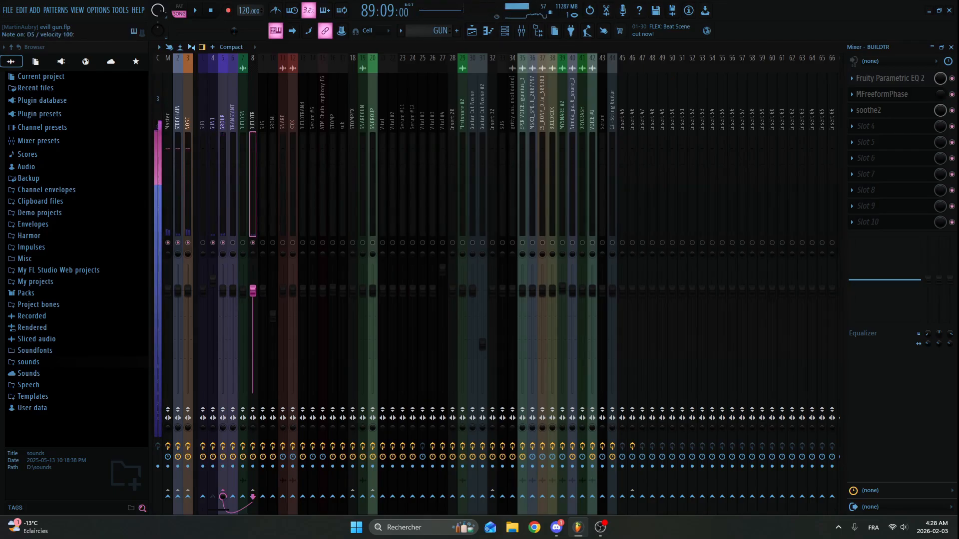
pyautogui.press('w')
pyautogui.press('w')
pyautogui.moveTo(940, 94); pyautogui.dragTo(941, 43)
pyautogui.press('w')
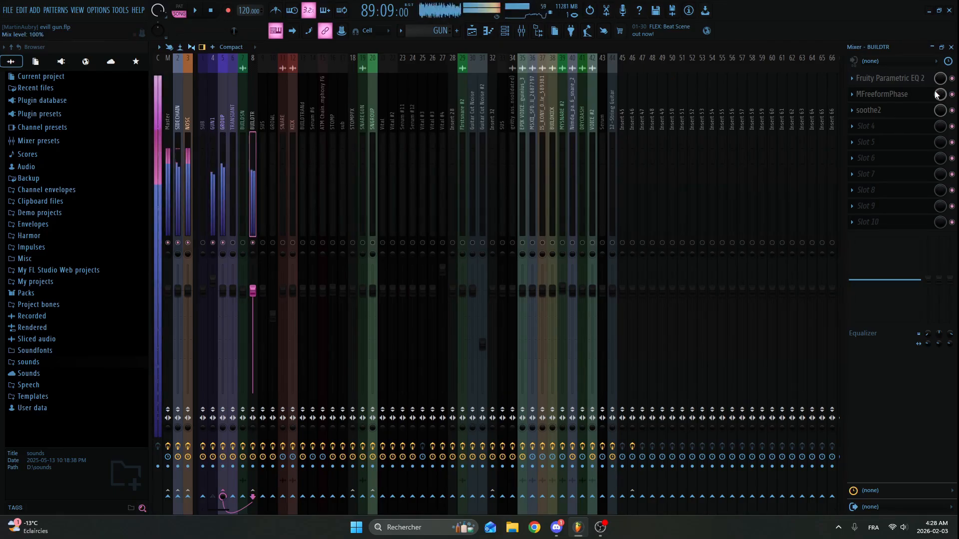
pyautogui.press('w')
# Examine the MFreeformPhase phase curve again and the soothe2 settings on BUILDTR, closing each one
pyautogui.click(913, 98)
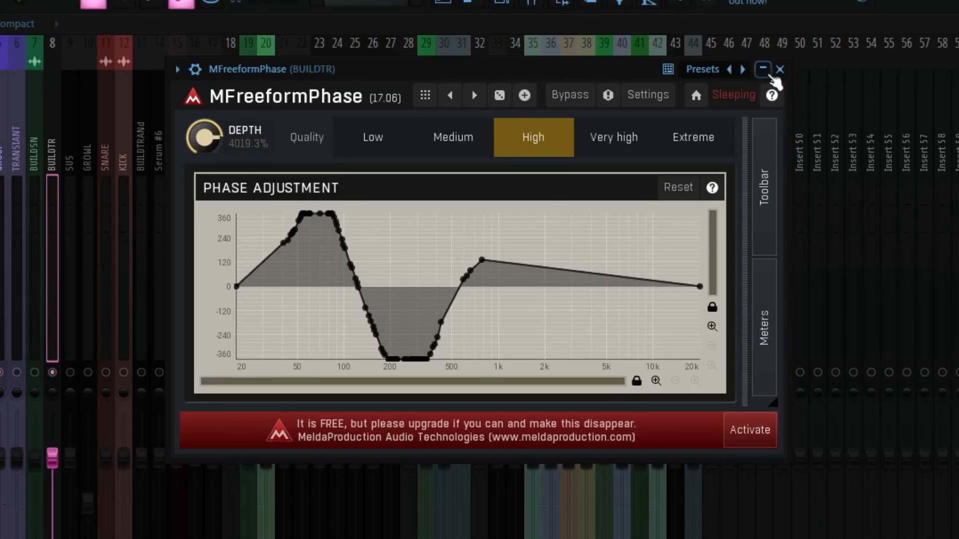
pyautogui.click(778, 69)
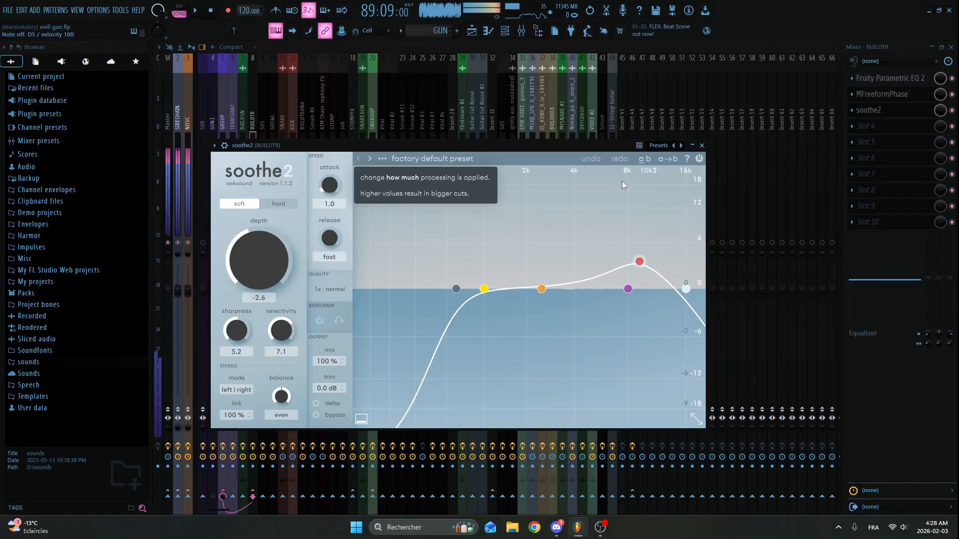
pyautogui.click(702, 145)
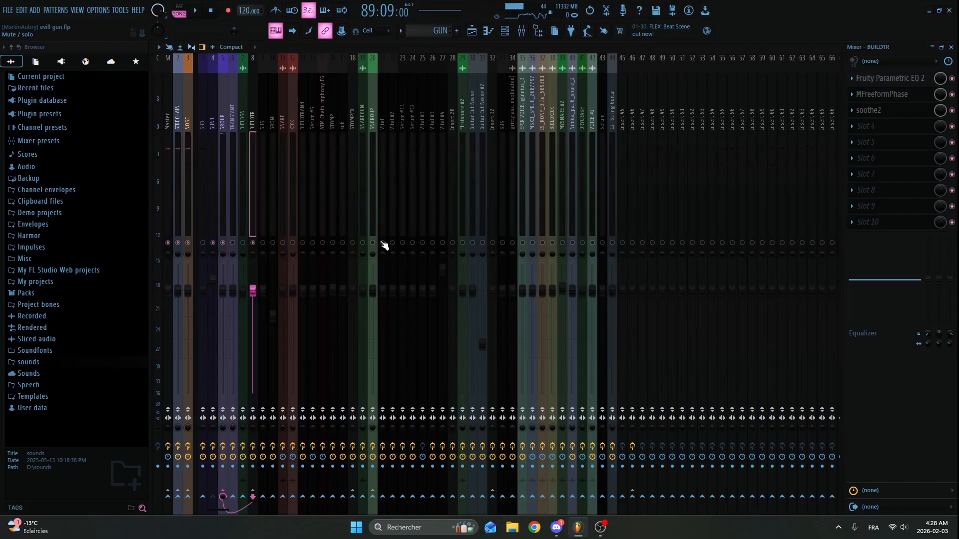
# Check the channel rack, return to the mixer, and play the arrangement with the SUB track soloed
pyautogui.click(527, 33)
pyautogui.click(505, 31)
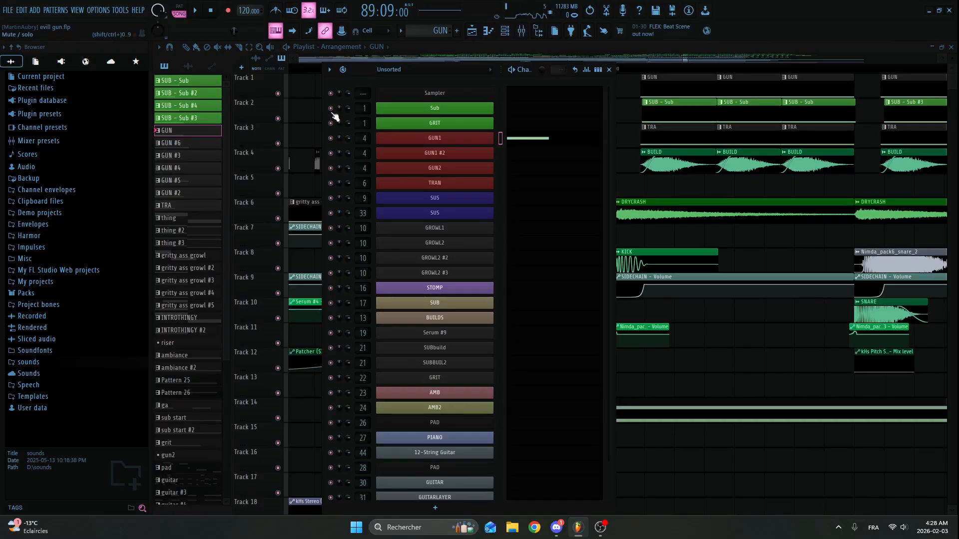
pyautogui.click(608, 69)
pyautogui.click(521, 30)
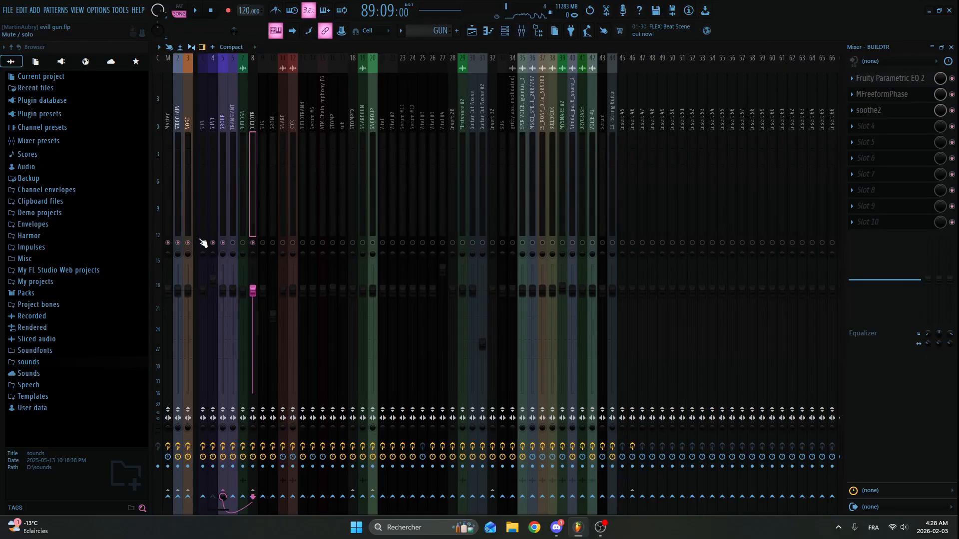
pyautogui.press('space')
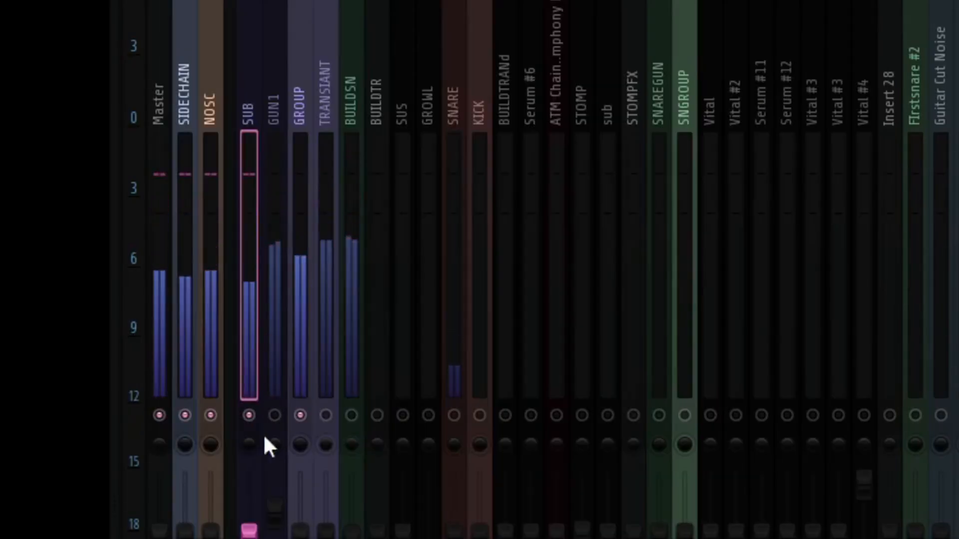
pyautogui.press('space')
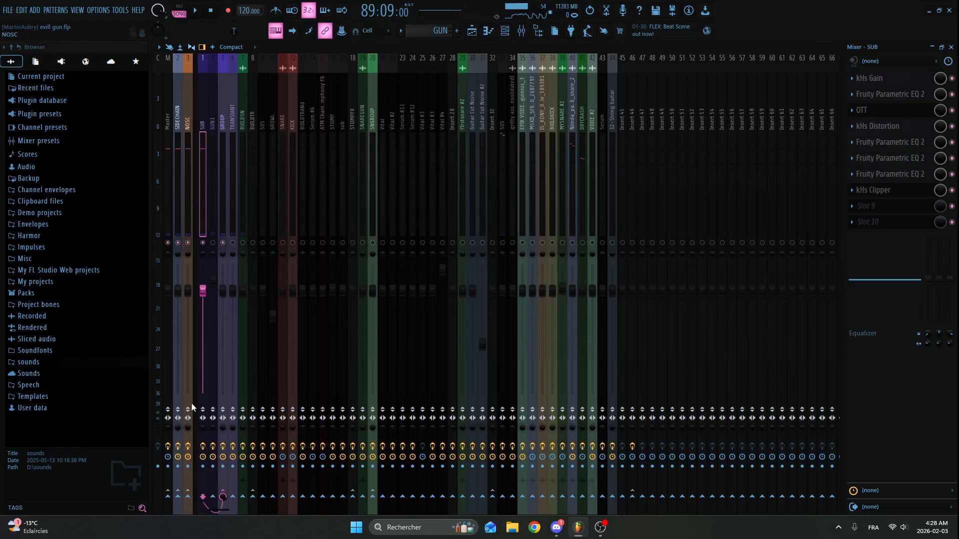
# Bypass the effects on the SUB mixer track and play the arrangement to hear the sub without processing
pyautogui.click(225, 446)
pyautogui.click(202, 447)
pyautogui.press('space')
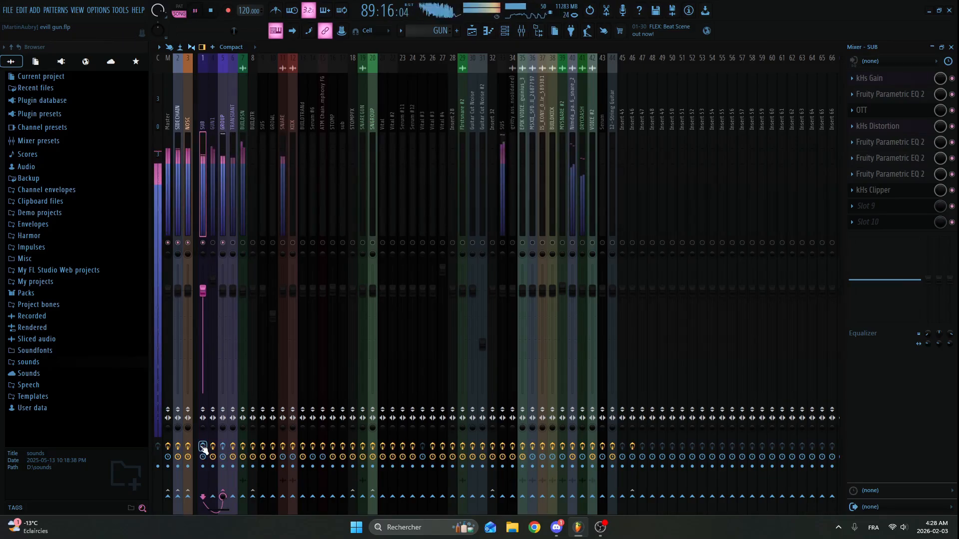
pyautogui.press('space')
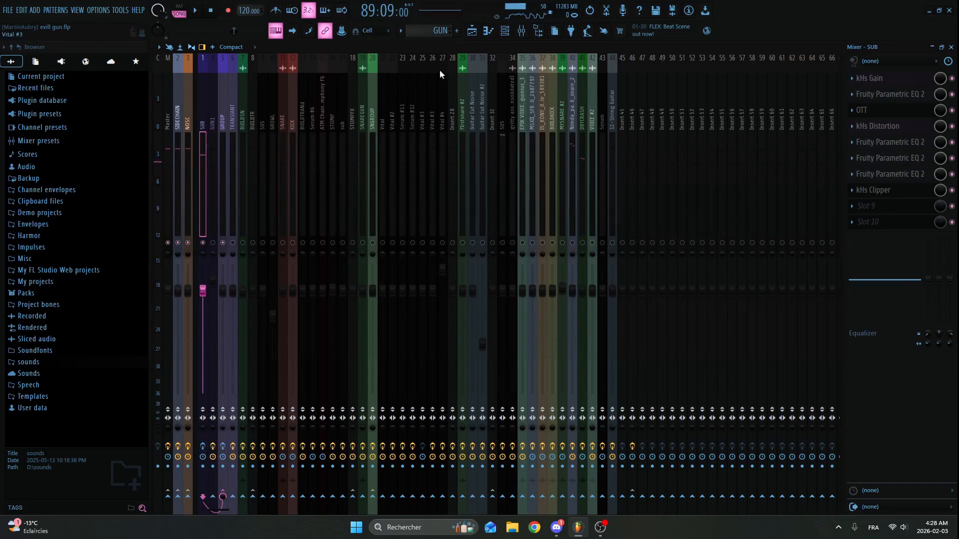
# Open the Sub channel's Vital patch and inspect its oscillator and envelope 2 shape while playing a note
pyautogui.click(505, 33)
pyautogui.click(480, 110)
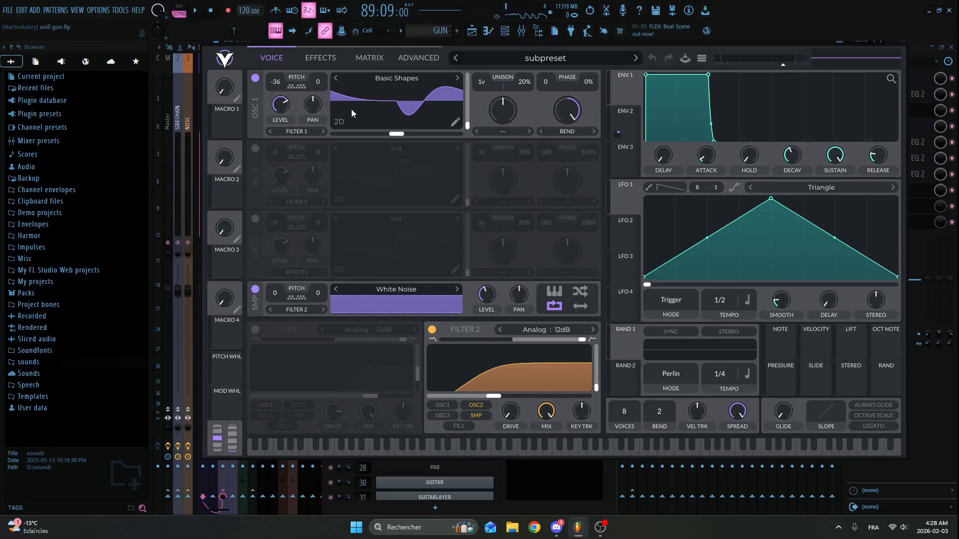
pyautogui.click(627, 119)
pyautogui.press('x')
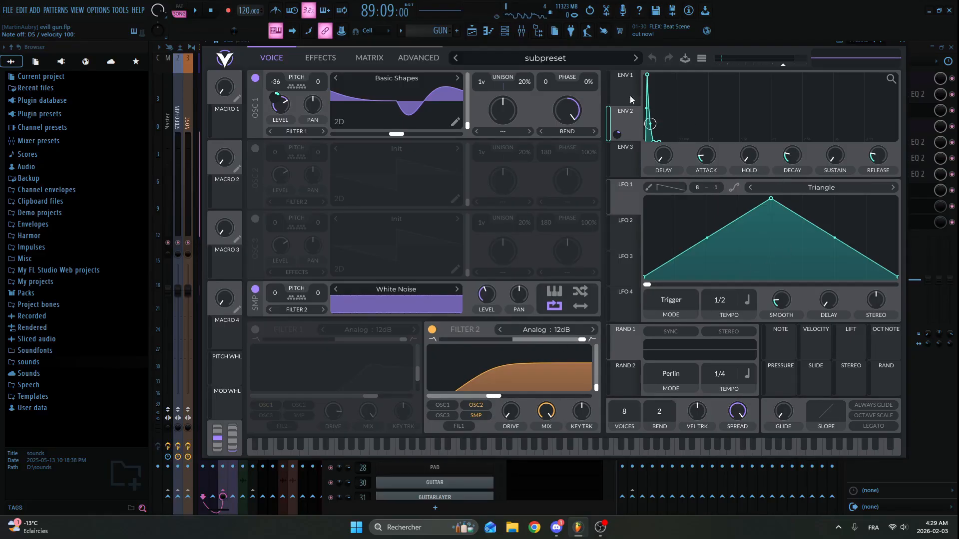
# Review the Soft Clip distortion and Notch Blend filter in Vital's effects, switching the filter off and on to compare
pyautogui.click(335, 60)
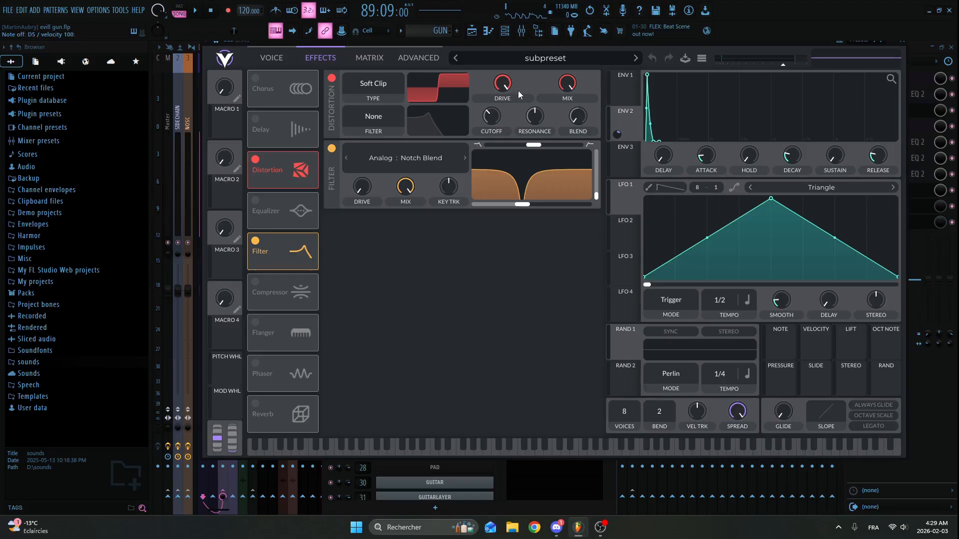
pyautogui.click(332, 149)
pyautogui.click(332, 149)
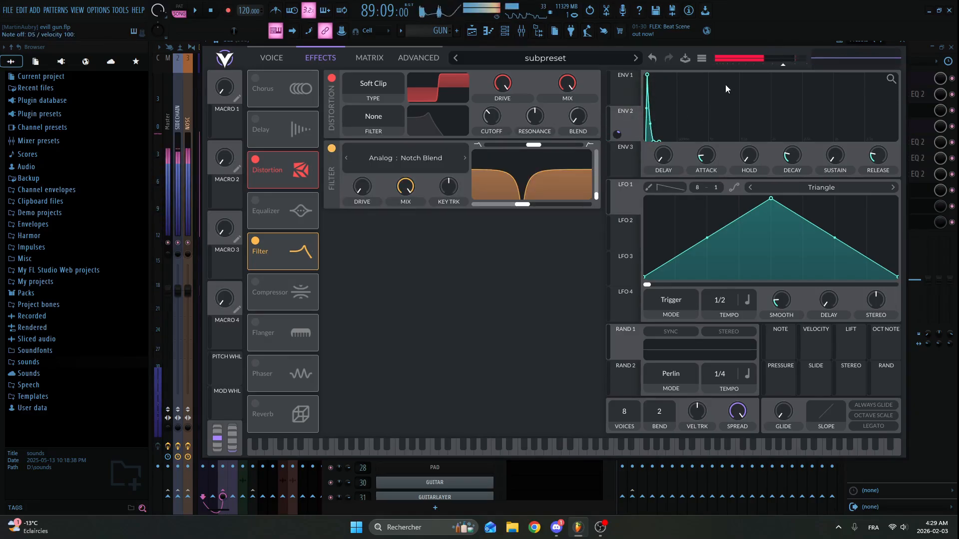
# Close Vital, return to the SUB mixer track, enable only kHs Gain and the first Fruity Parametric EQ 2, and review that EQ's curve
pyautogui.click(903, 43)
pyautogui.press('F6')
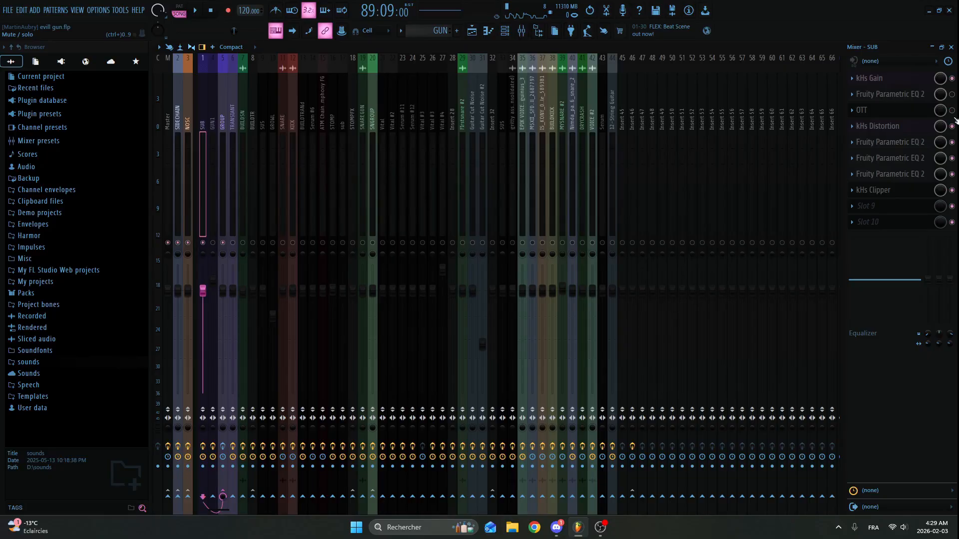
pyautogui.click(951, 189)
pyautogui.click(951, 94)
pyautogui.click(905, 94)
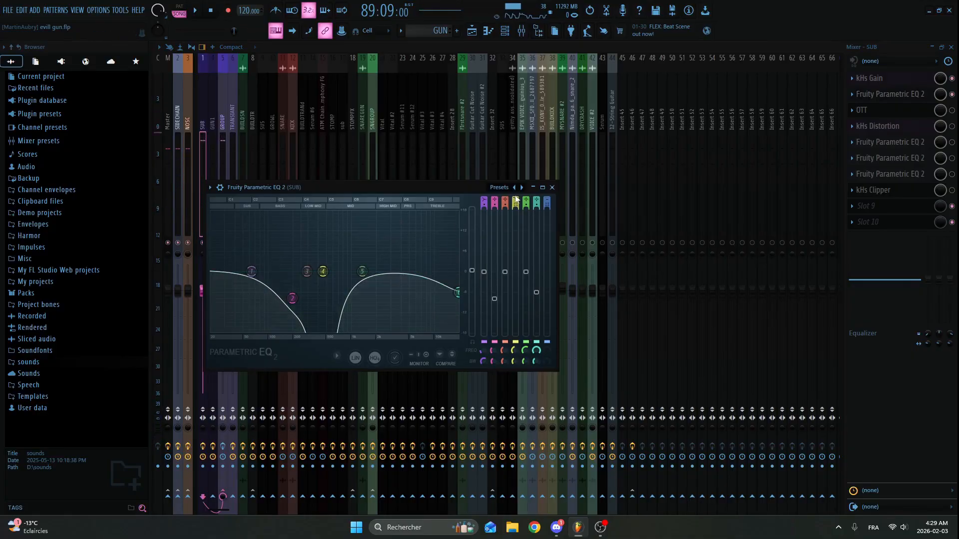
pyautogui.click(553, 188)
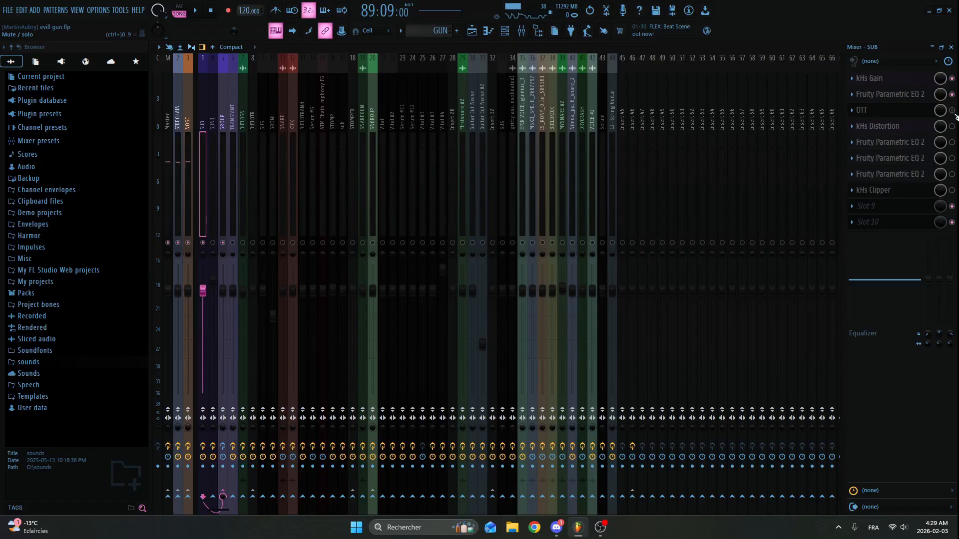
# Re-enable OTT and kHs Distortion on the SUB track and review the settings of each
pyautogui.click(930, 110)
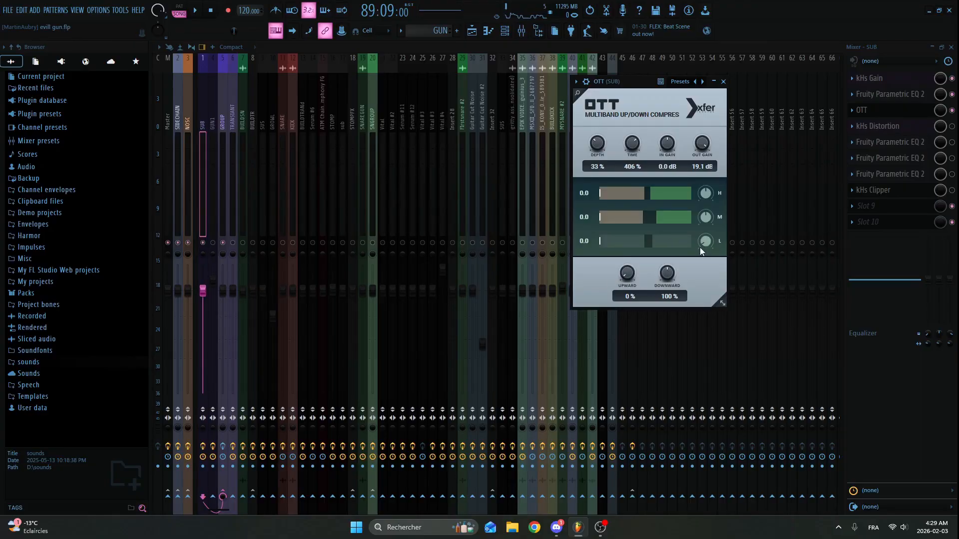
pyautogui.click(723, 81)
pyautogui.click(928, 126)
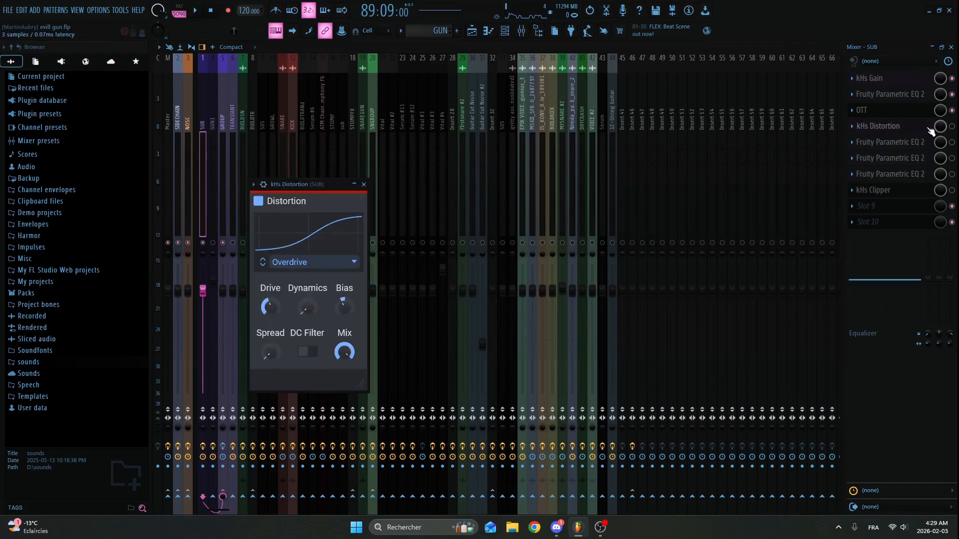
pyautogui.click(364, 184)
pyautogui.click(952, 126)
# Re-enable the three Fruity Parametric EQ 2 slots after the distortion on the SUB track one by one, reviewing each curve
pyautogui.click(952, 143)
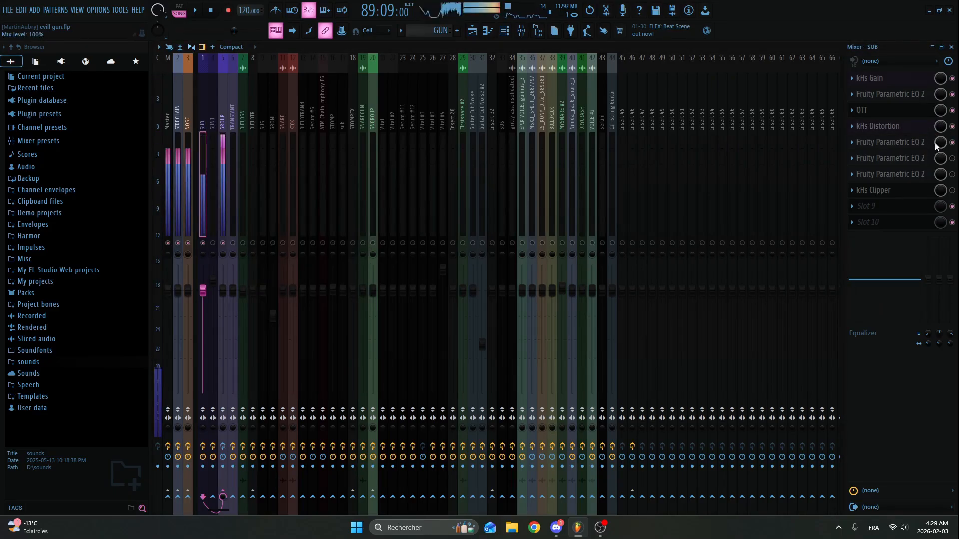
pyautogui.click(890, 142)
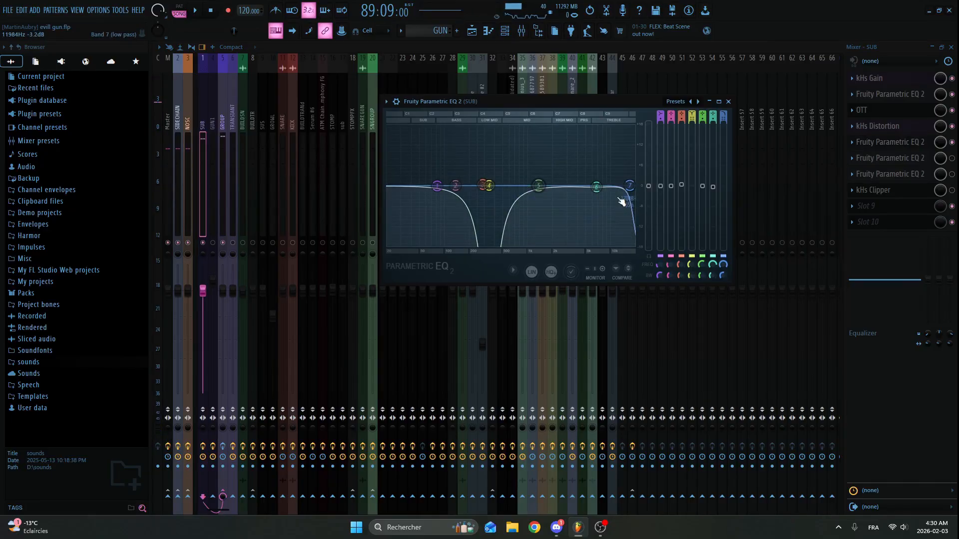
pyautogui.click(728, 101)
pyautogui.click(952, 158)
pyautogui.click(890, 158)
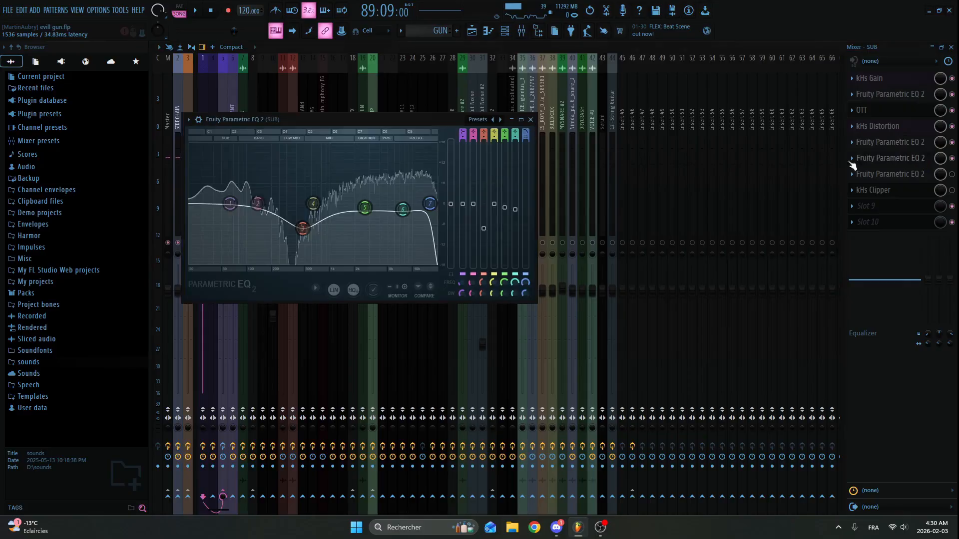
pyautogui.click(889, 158)
pyautogui.click(951, 174)
pyautogui.click(890, 174)
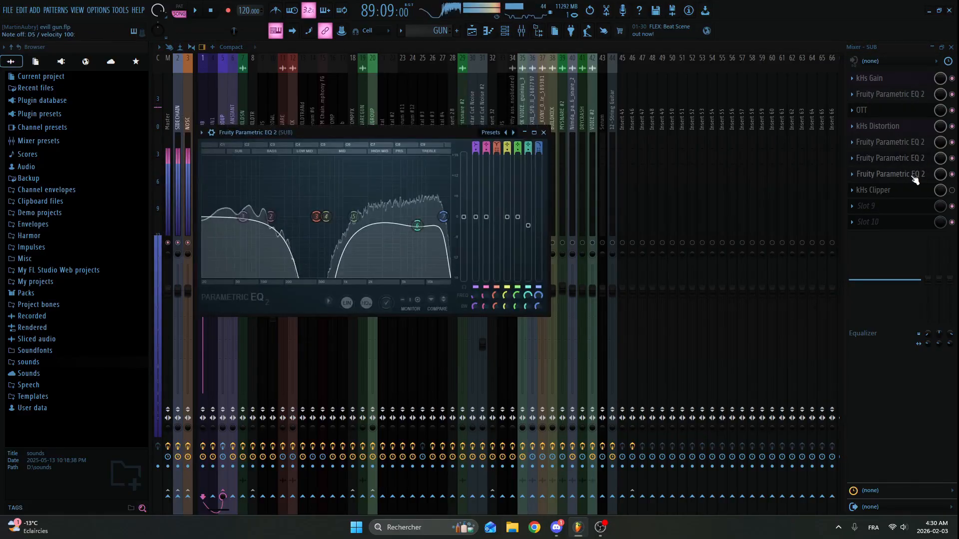
pyautogui.click(913, 174)
# Re-enable kHs Clipper at the end of the SUB chain and review its settings
pyautogui.click(951, 190)
pyautogui.click(920, 191)
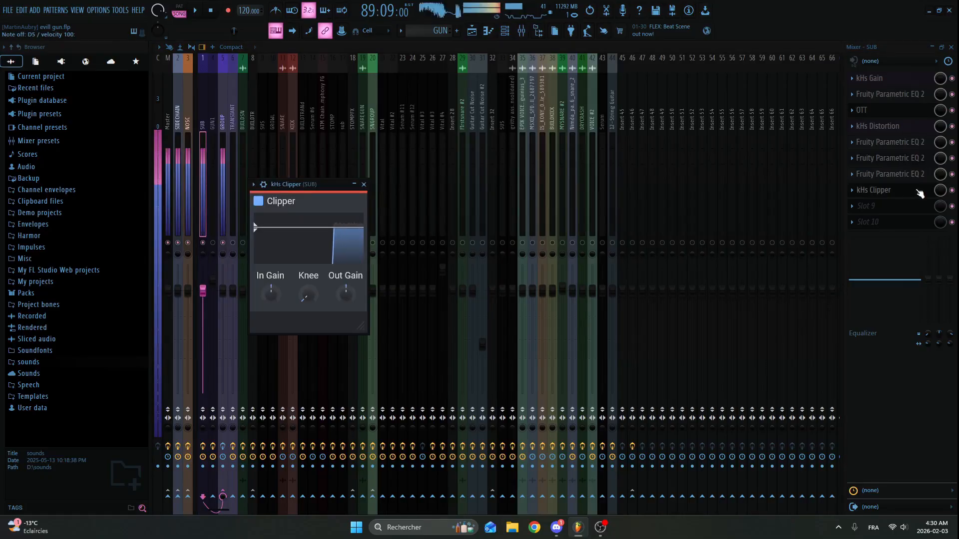
pyautogui.click(920, 191)
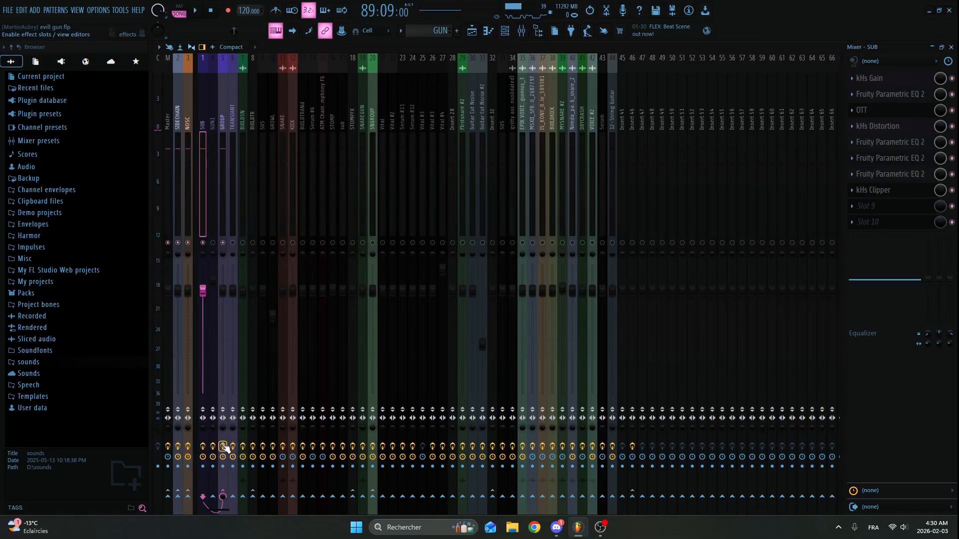
# Select the GROUP mixer track, then locate the TRAN channel in the channel rack and its TRANSIANT mixer track
pyautogui.click(223, 164)
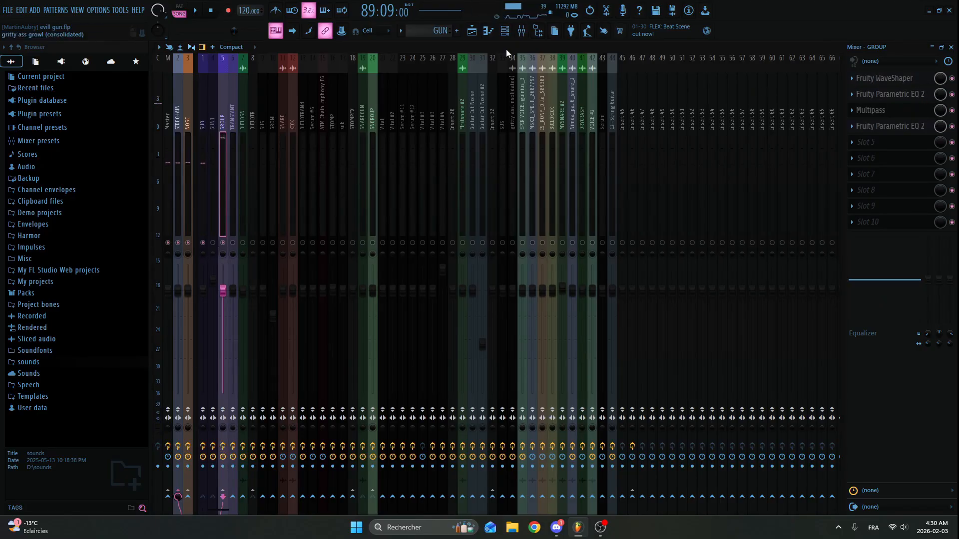
pyautogui.click(505, 31)
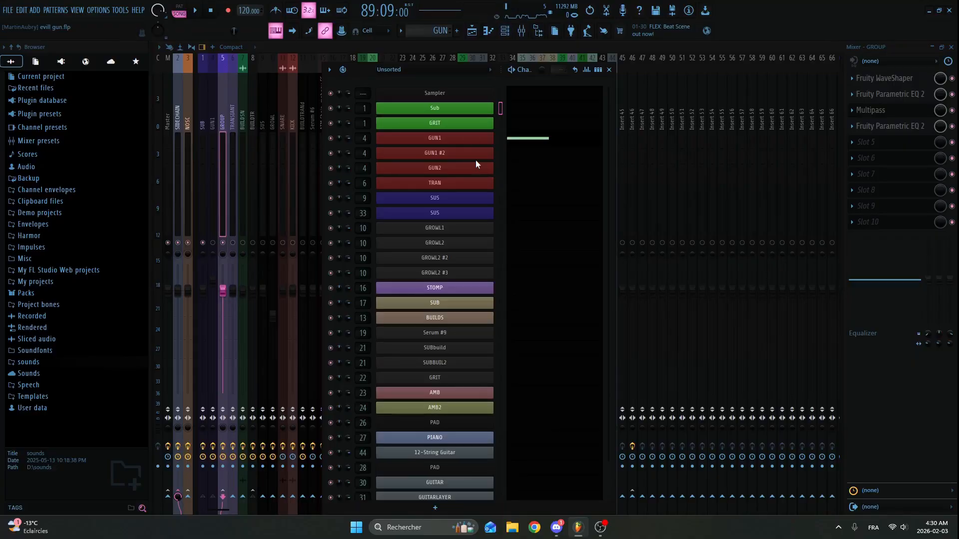
pyautogui.click(449, 189)
pyautogui.click(725, 89)
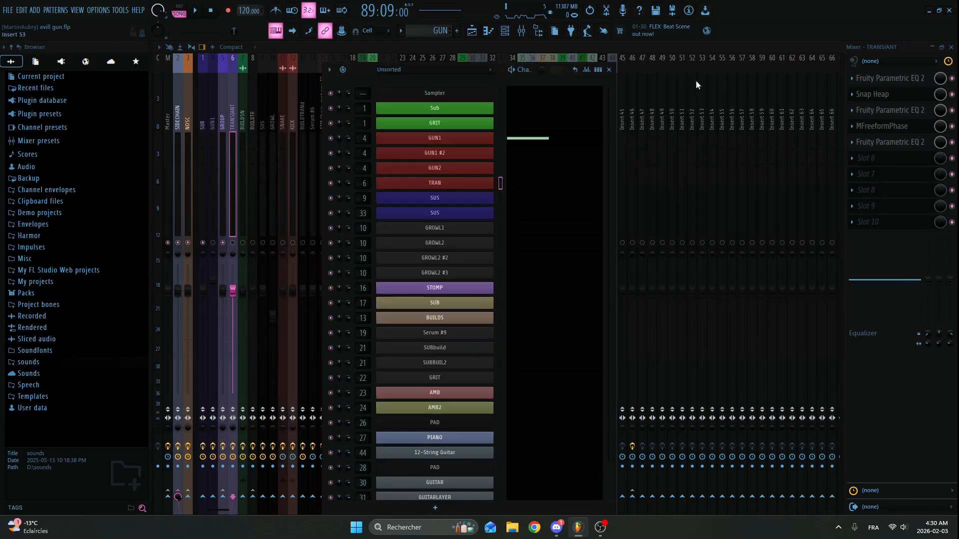
# Switch to the TRA pattern, then solo the TRANSIANT mixer track and bypass its effects
pyautogui.click(610, 69)
pyautogui.click(950, 47)
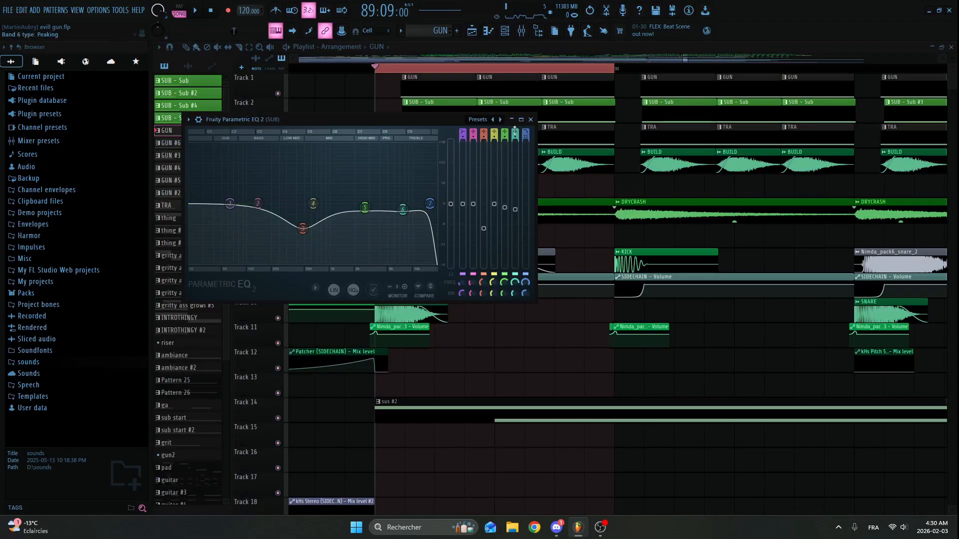
pyautogui.click(522, 33)
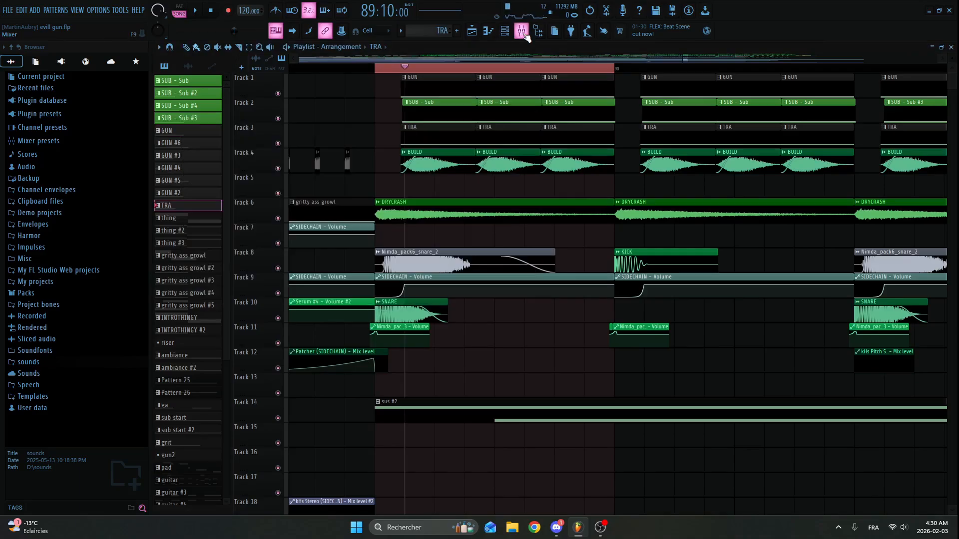
pyautogui.click(505, 32)
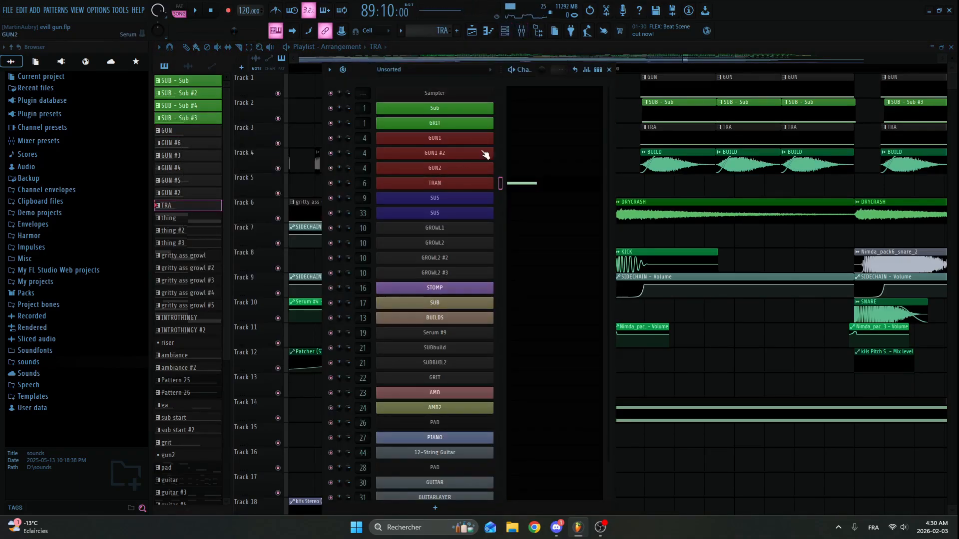
pyautogui.click(521, 30)
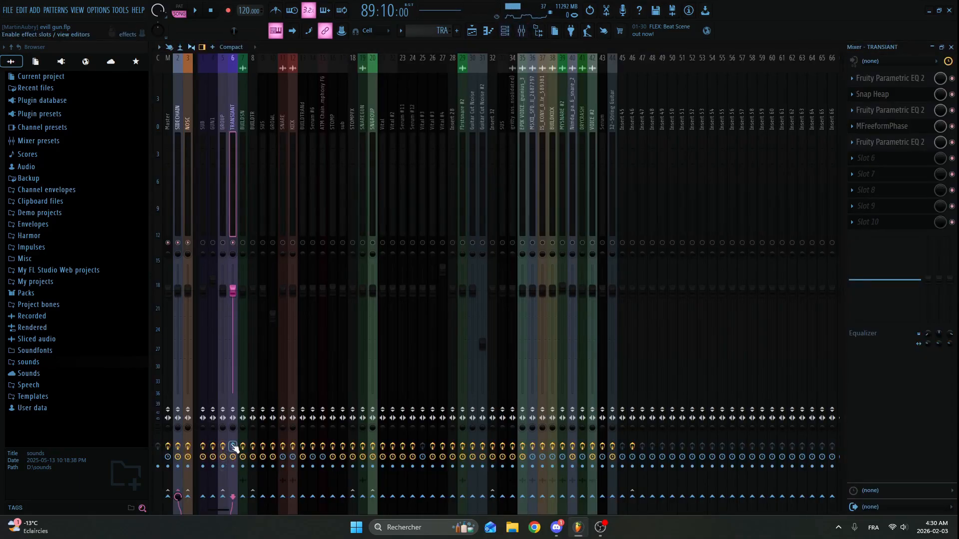
# Open the TRAN channel's Serum patch and review its AlphaNz noise oscillator, LFO 1 shape and Combs filter effect
pyautogui.click(505, 30)
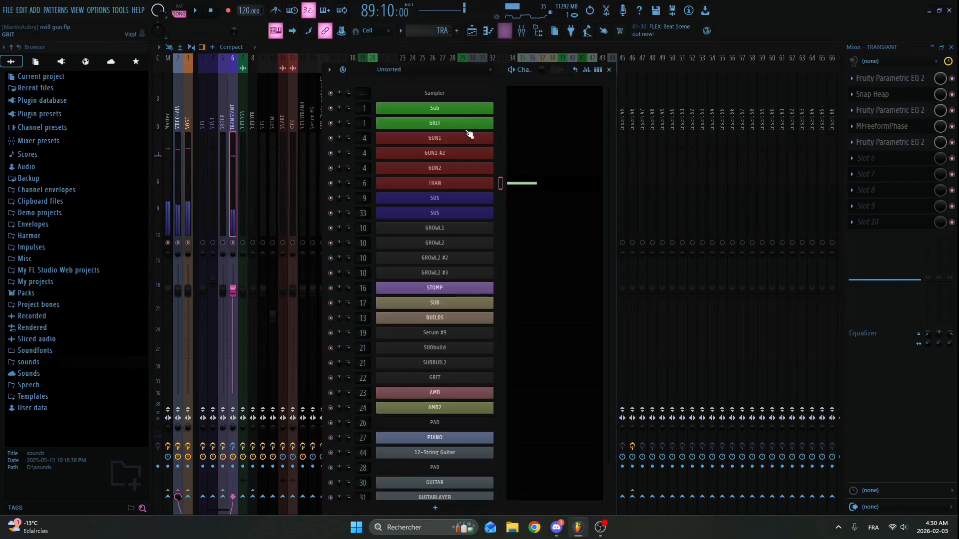
pyautogui.click(451, 187)
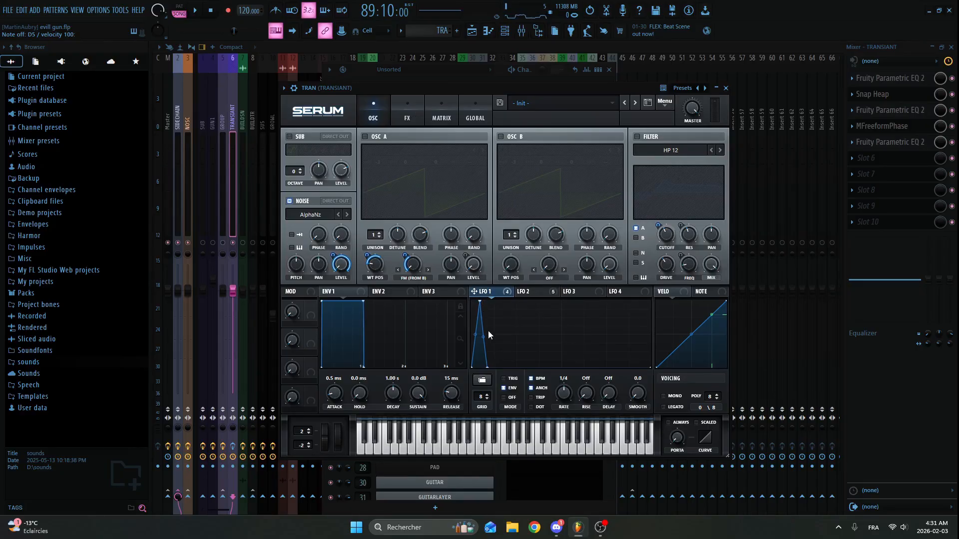
pyautogui.click(422, 119)
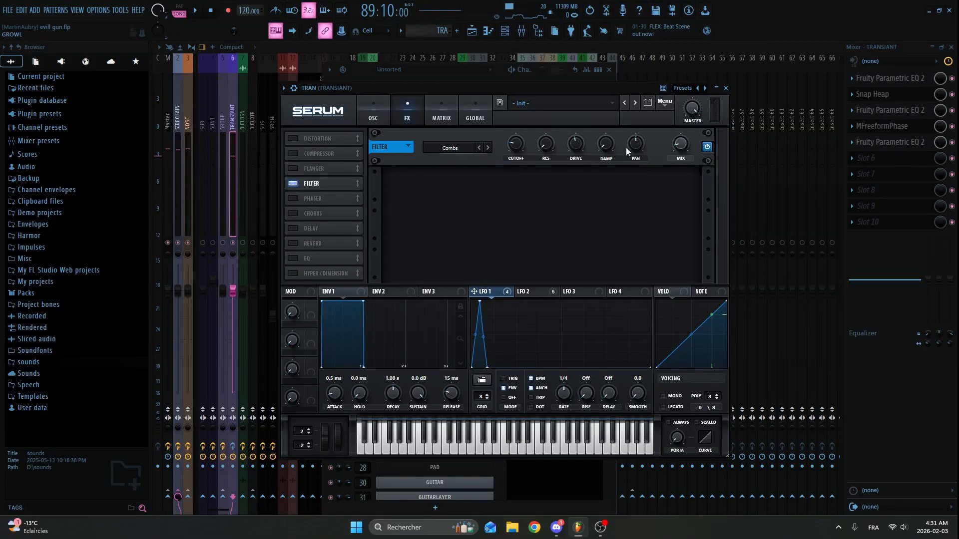
pyautogui.click(727, 89)
pyautogui.click(421, 186)
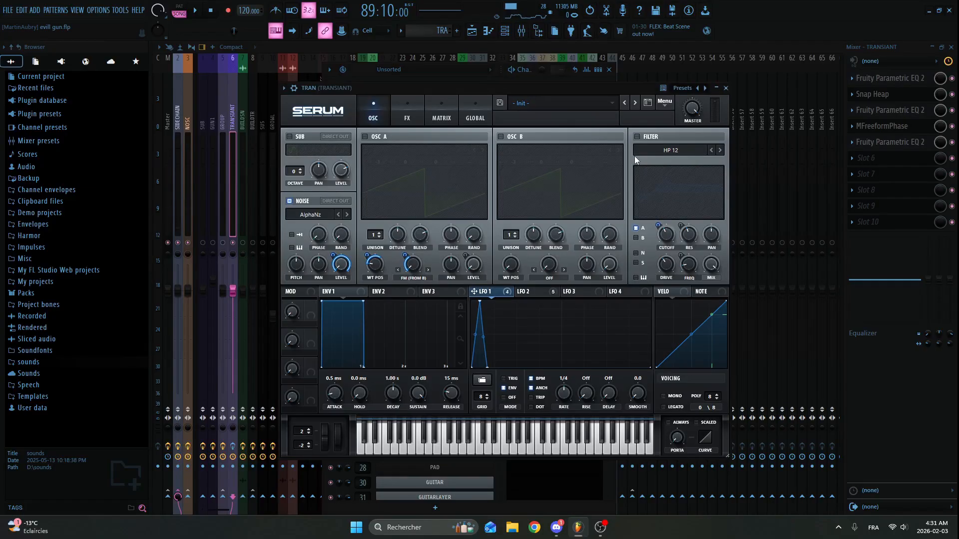
pyautogui.click(726, 88)
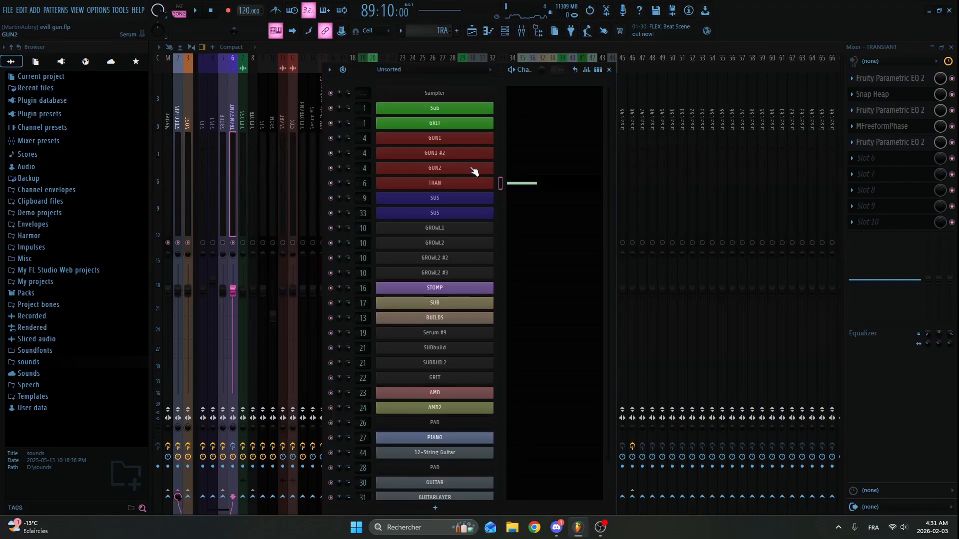
# Return to the TRANSIANT mixer track and review its first Fruity Parametric EQ 2
pyautogui.click(233, 138)
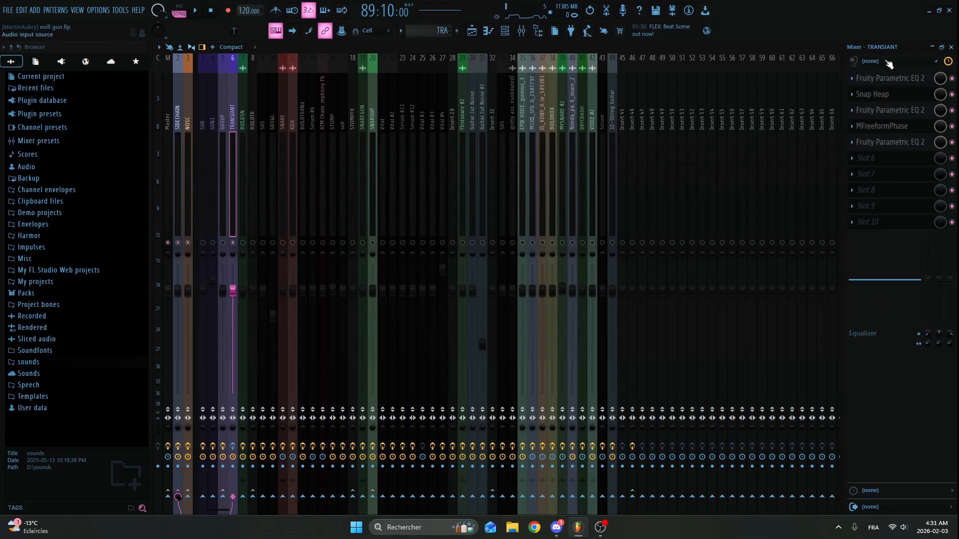
pyautogui.click(891, 79)
pyautogui.click(892, 79)
pyautogui.click(905, 81)
pyautogui.click(905, 82)
# Open Snap Heap on the TRANSIANT track and examine both convolvers in Parallel Bus 1b while playing notes
pyautogui.click(881, 95)
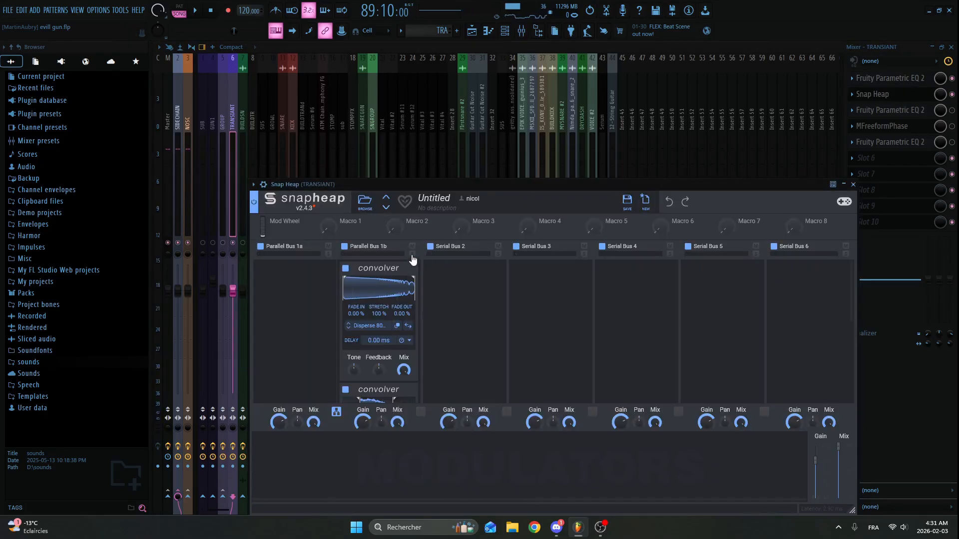
pyautogui.moveTo(412, 191); pyautogui.dragTo(430, 98)
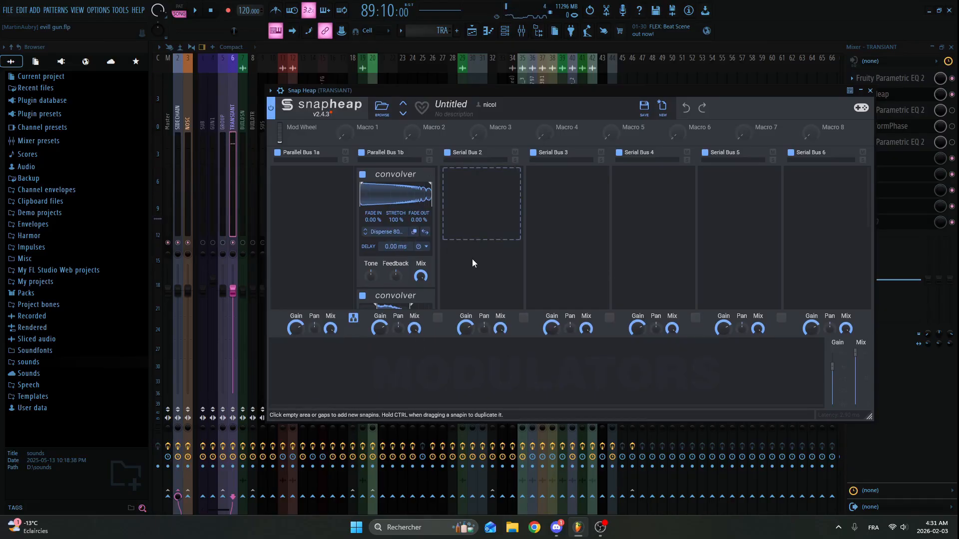
pyautogui.press('x')
pyautogui.press('x')
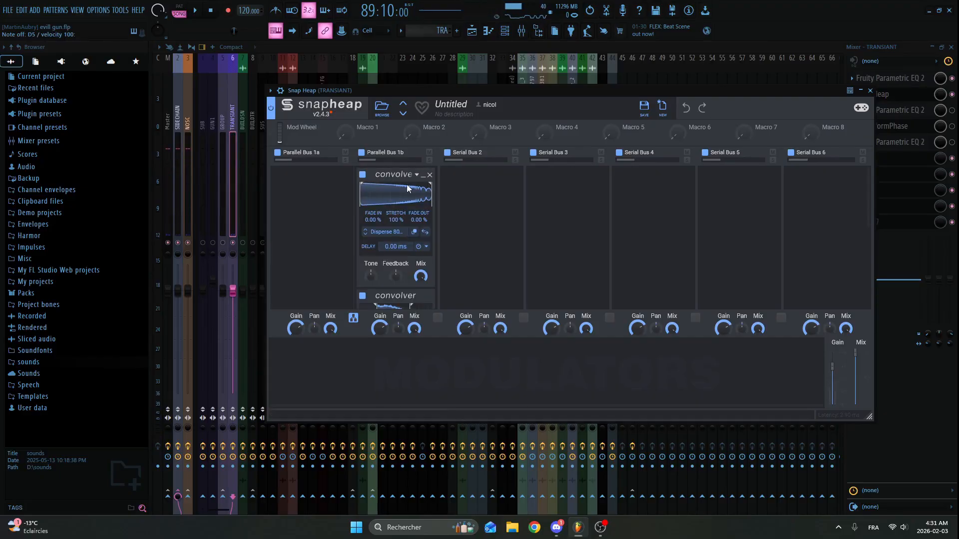
pyautogui.scroll(-2, 400, 269)
pyautogui.scroll(2, 418, 189)
pyautogui.scroll(-2, 408, 220)
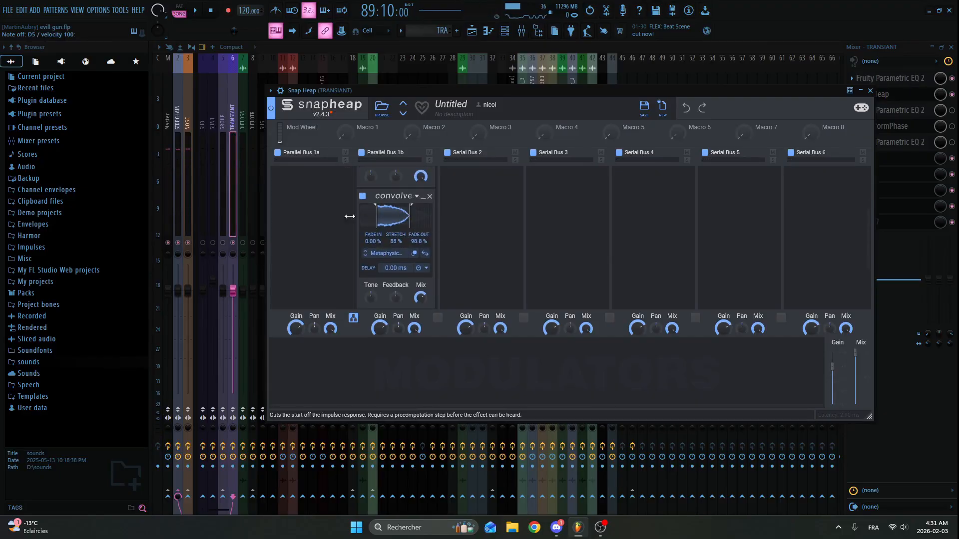
pyautogui.press('x')
pyautogui.press('x')
pyautogui.press('x')
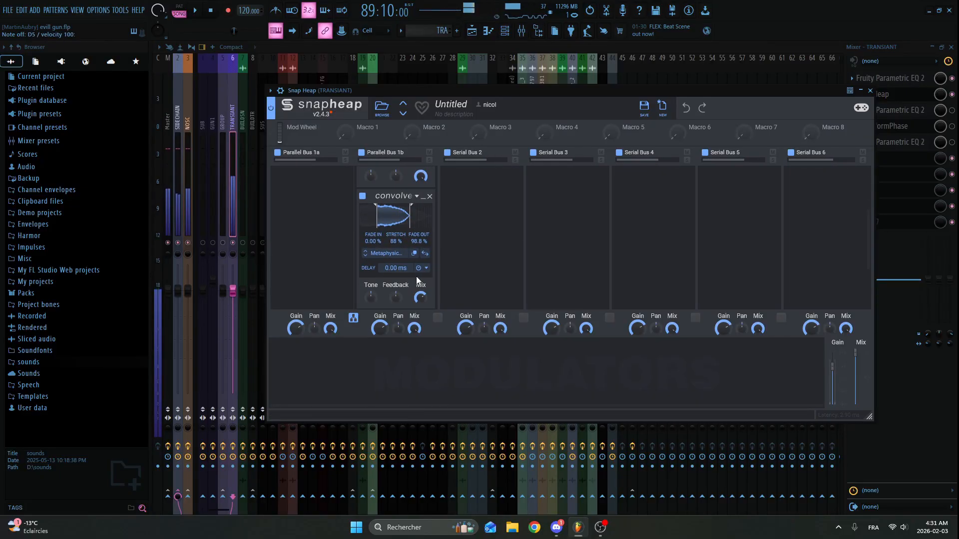
# Re-enable and review the remaining TRANSIANT effects in turn: the second Fruity Parametric EQ 2, MFreeformPhase and the final Fruity Parametric EQ 2
pyautogui.click(920, 111)
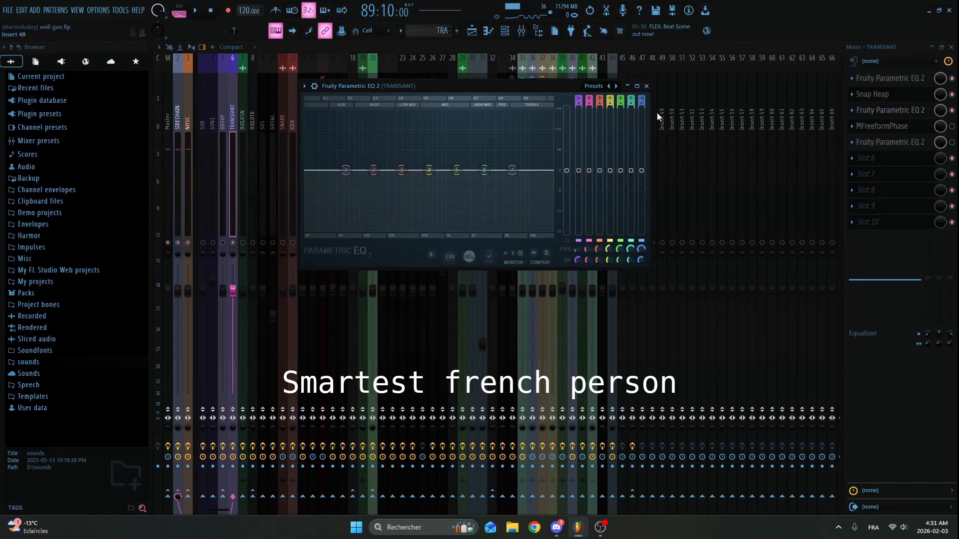
pyautogui.click(648, 86)
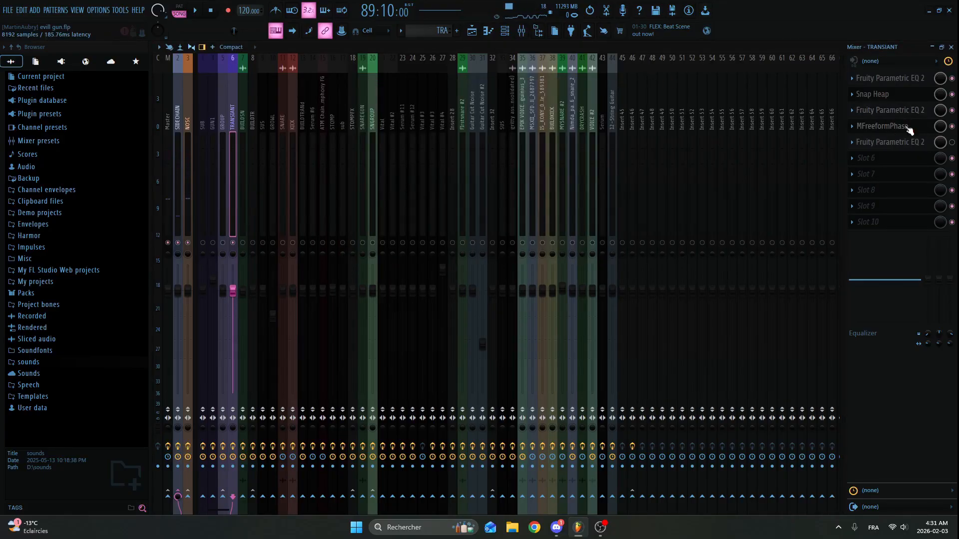
pyautogui.click(905, 126)
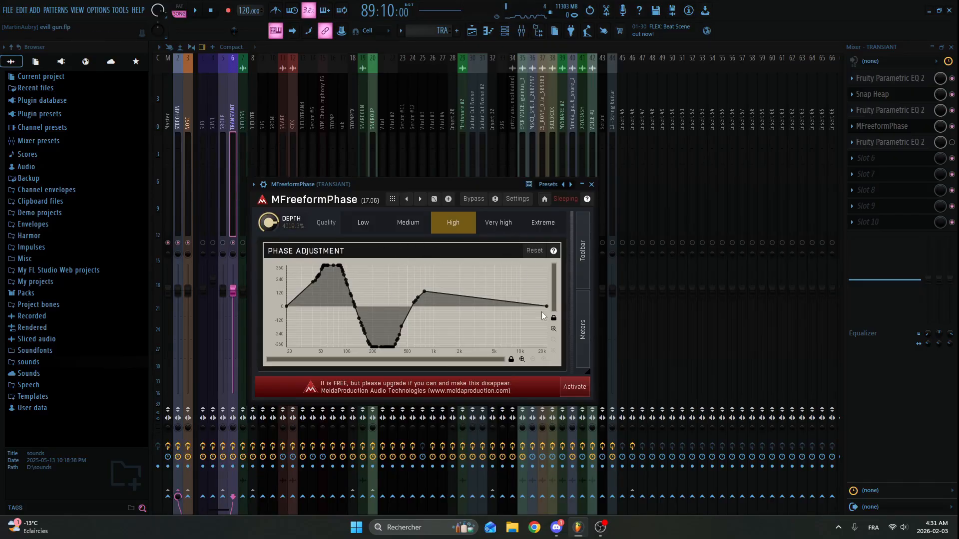
pyautogui.click(593, 184)
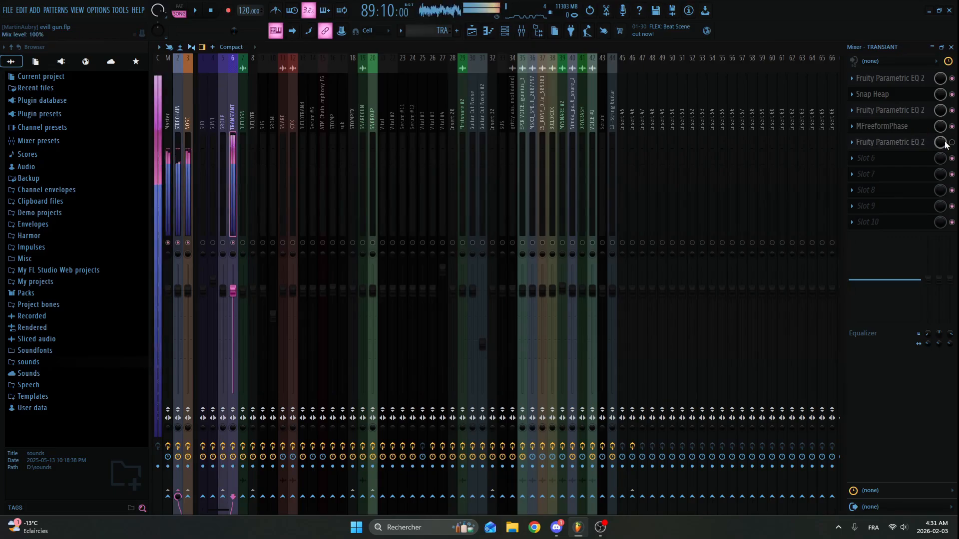
pyautogui.click(921, 146)
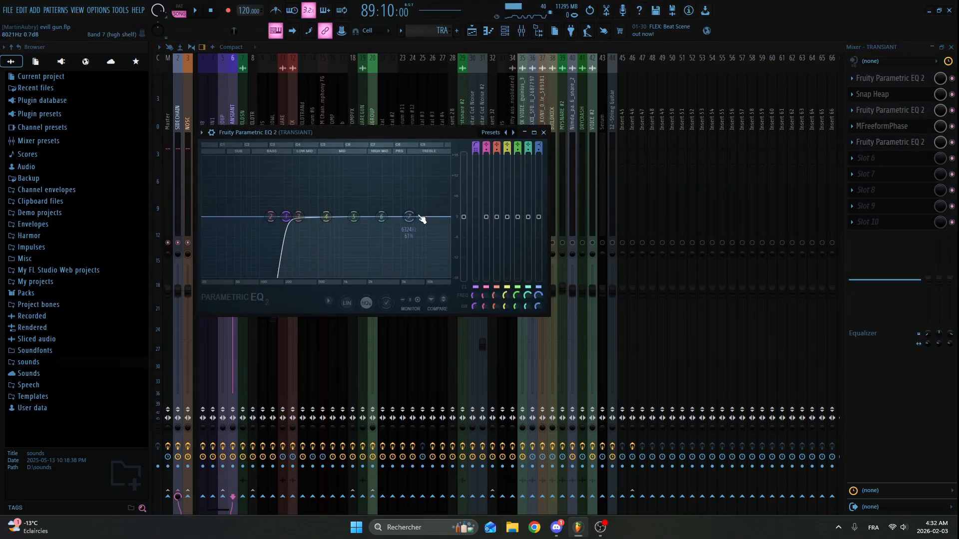
pyautogui.click(544, 133)
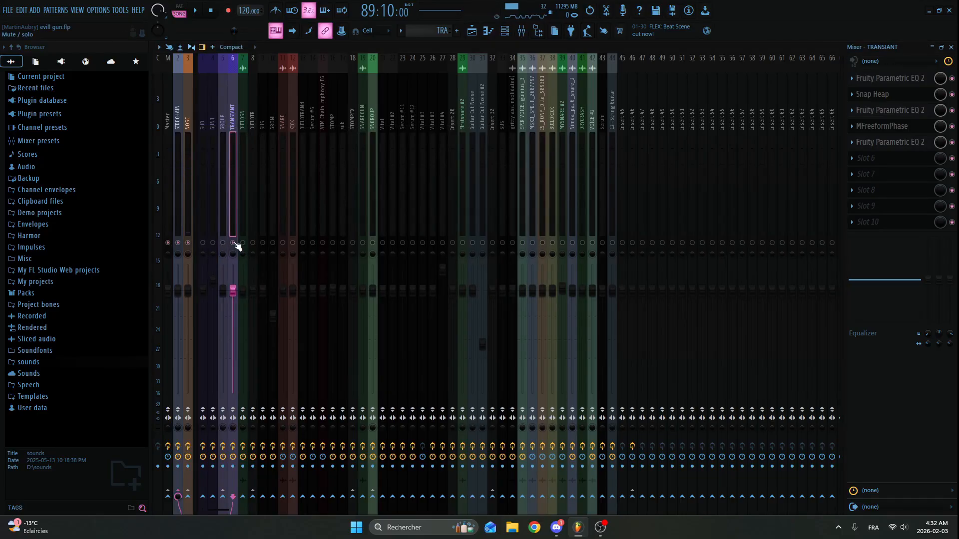
# Open the BUILD audio clip's sampler settings from the playlist and go to its linked BUILDSN mixer track
pyautogui.click(950, 47)
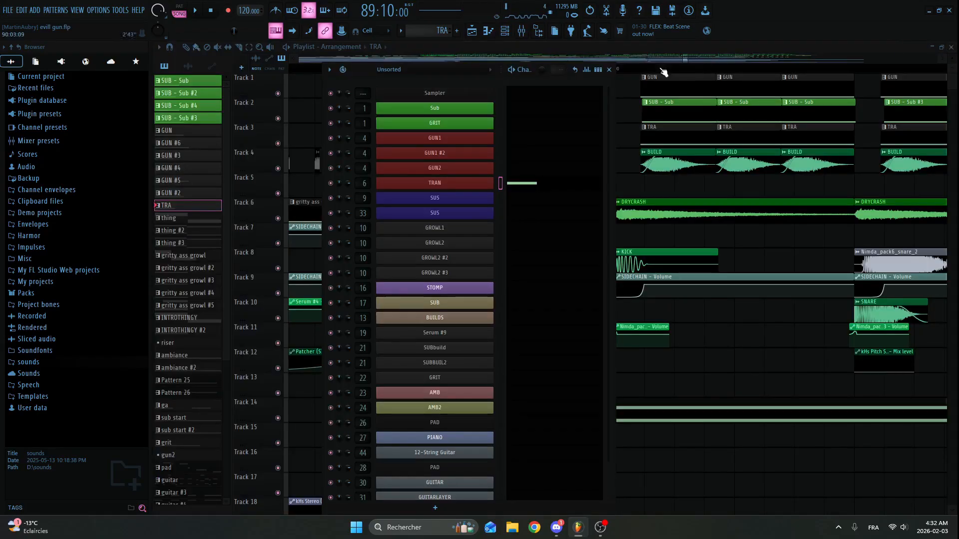
pyautogui.click(608, 70)
pyautogui.click(484, 173)
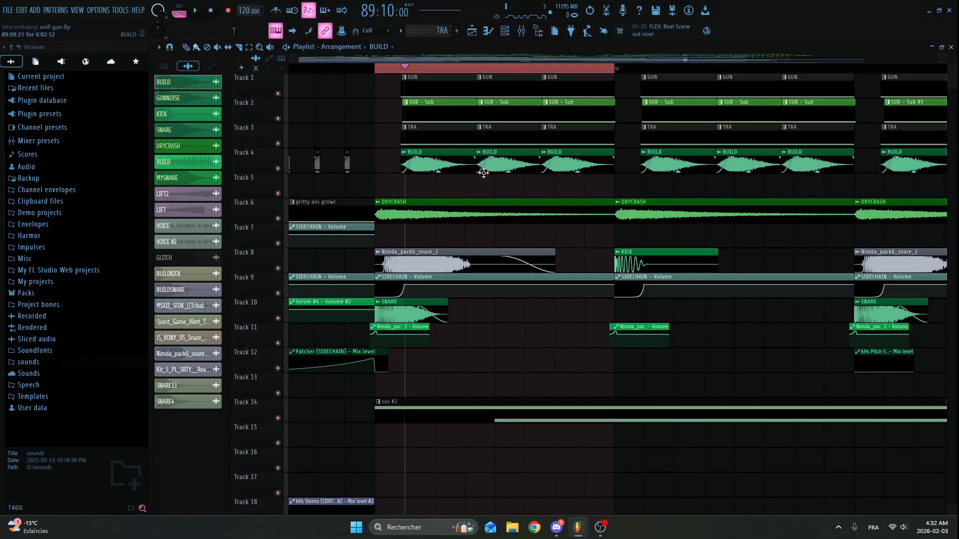
pyautogui.doubleClick(434, 155)
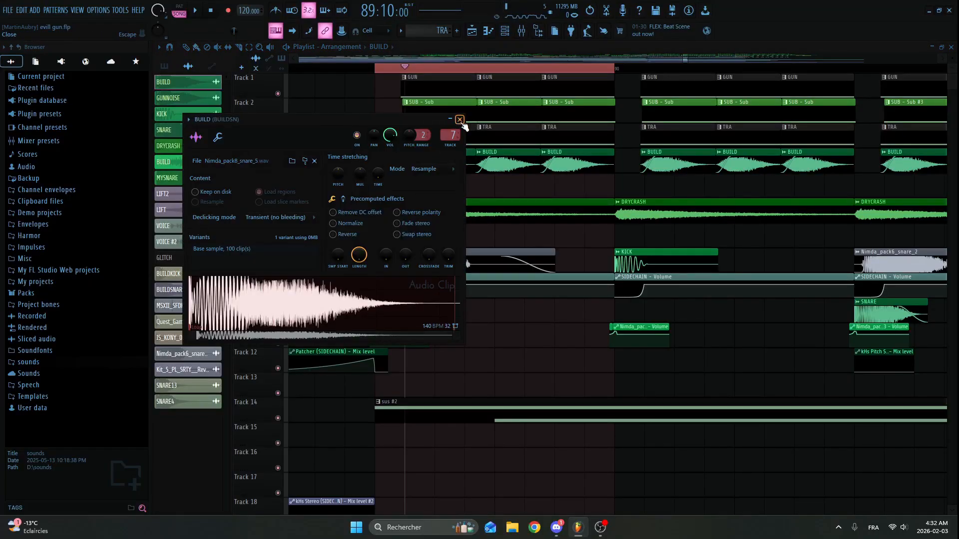
pyautogui.doubleClick(450, 134)
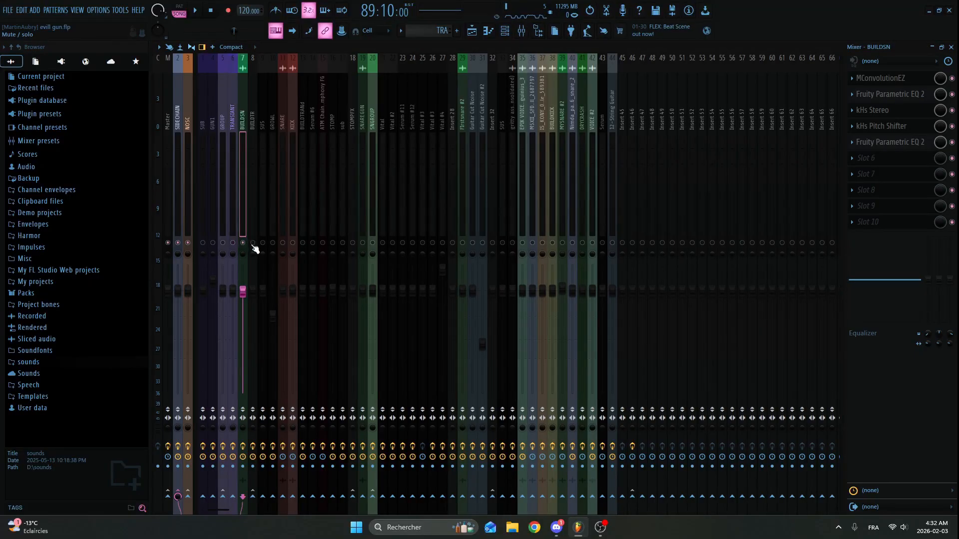
# Play the BUILDSN layer with its effects on and off to compare the sound
pyautogui.press('space')
pyautogui.press('space')
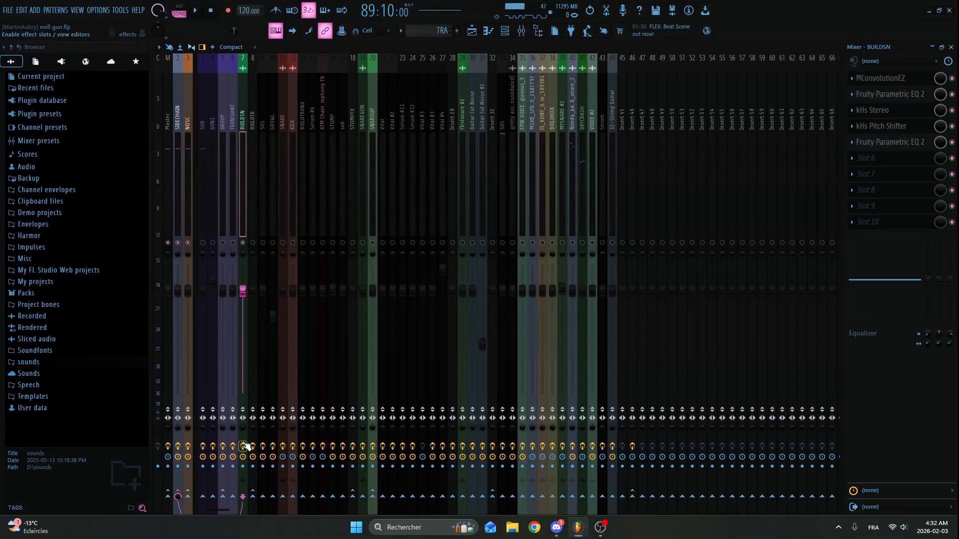
pyautogui.press('space')
pyautogui.press('space')
# Bypass the BUILDSN effects after MConvolutionEZ, review the reverb's Plate impulse settings and listen to the result
pyautogui.click(951, 95)
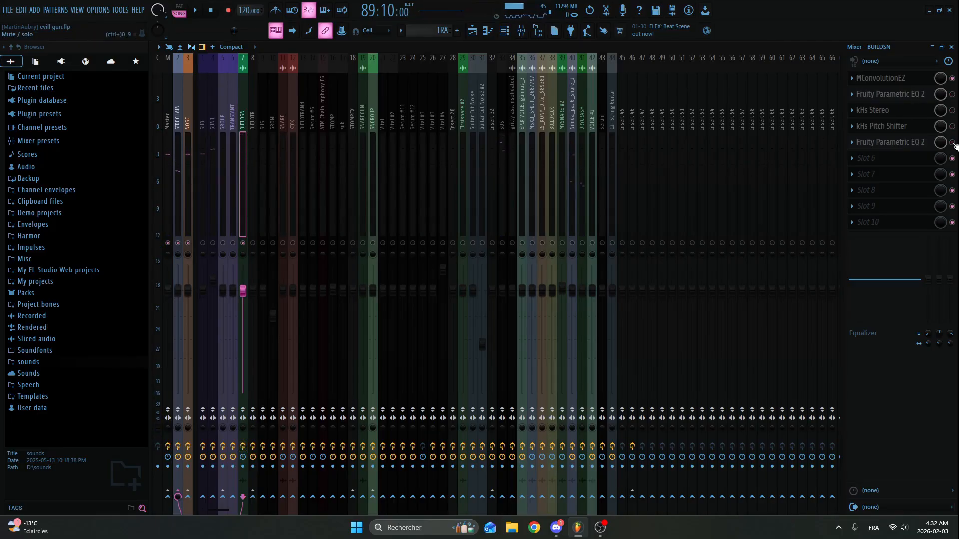
pyautogui.click(881, 78)
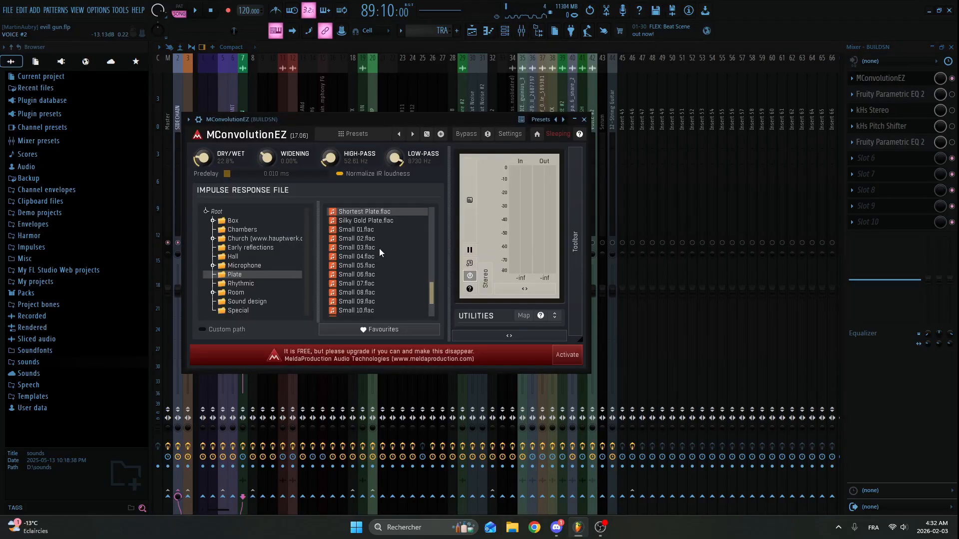
pyautogui.click(584, 120)
pyautogui.press('space')
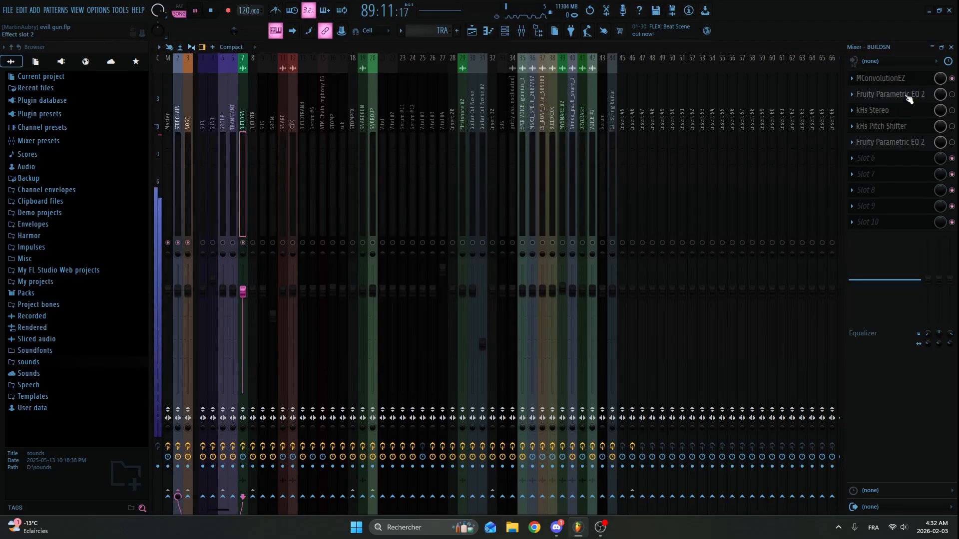
pyautogui.press('space')
# Re-enable the first Fruity Parametric EQ 2 on BUILDSN and review its low-cut curve during playback
pyautogui.click(952, 95)
pyautogui.click(932, 95)
pyautogui.press('space')
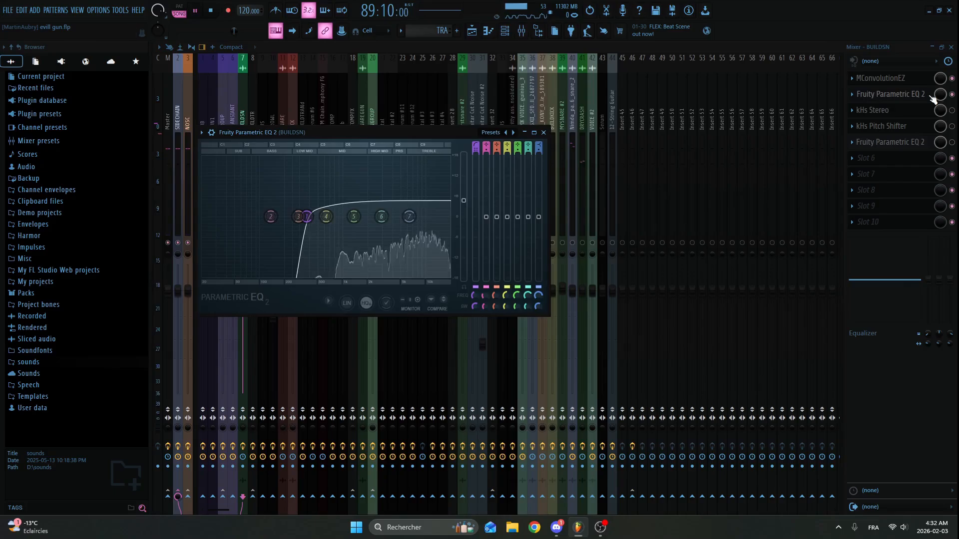
pyautogui.press('space')
pyautogui.click(933, 95)
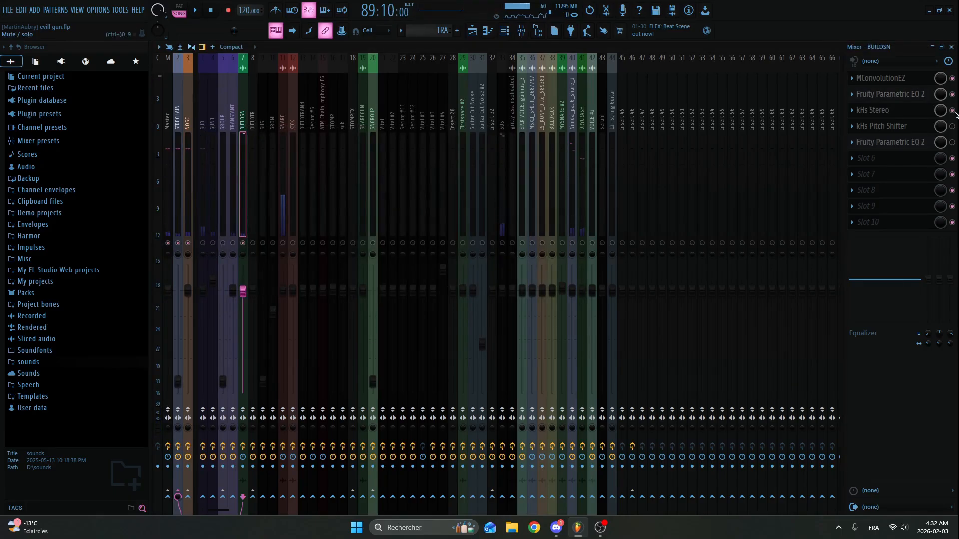
# Re-enable and review kHs Stereo and kHs Pitch Shifter on the BUILDSN track
pyautogui.click(929, 111)
pyautogui.click(929, 111)
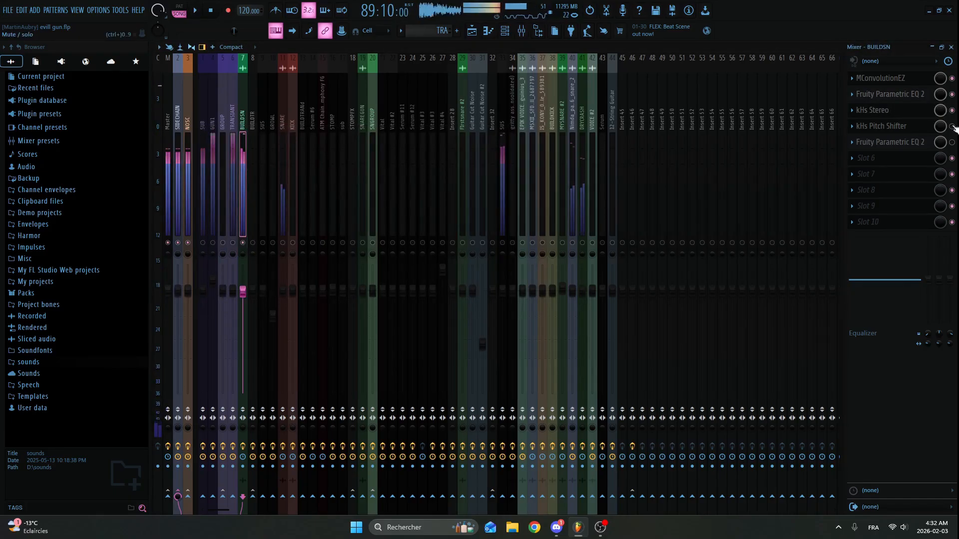
pyautogui.click(928, 125)
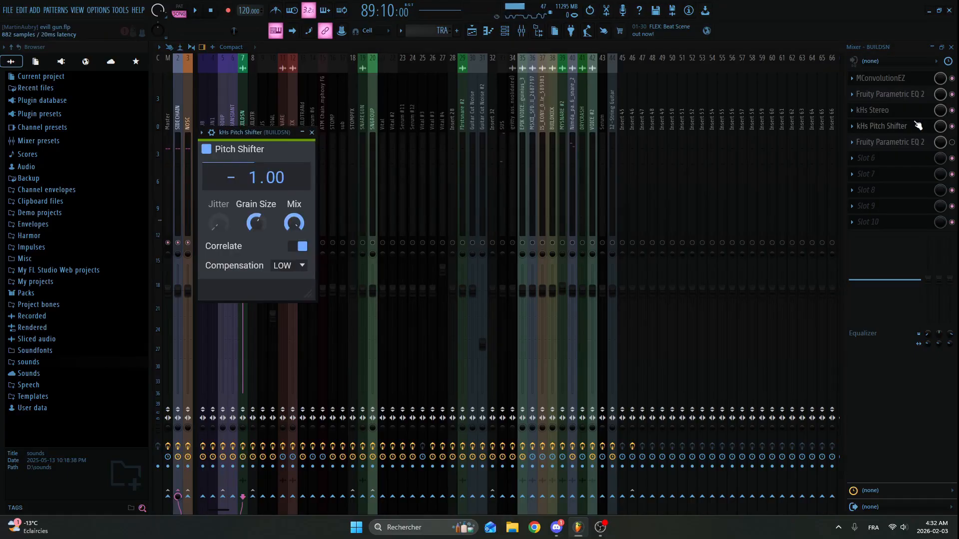
pyautogui.click(931, 128)
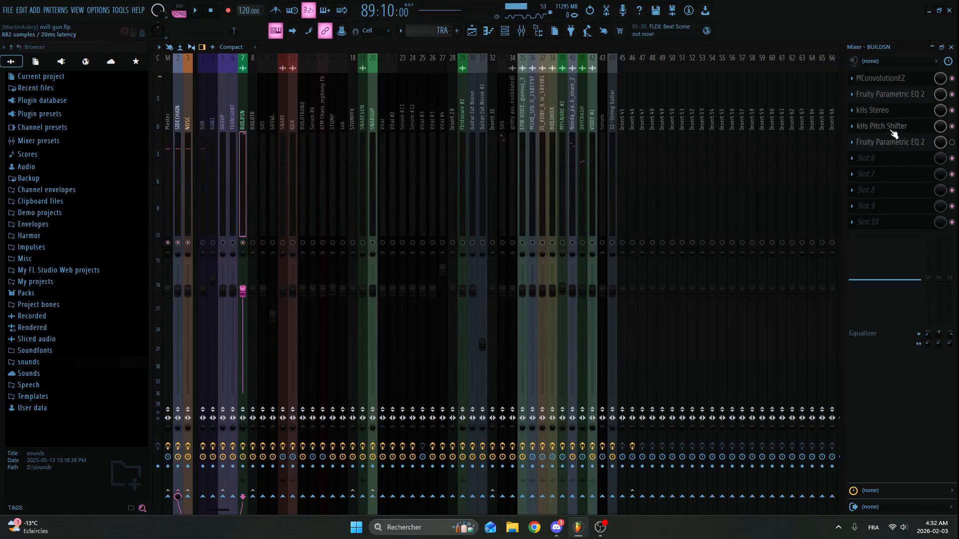
# In BUILDSN's last Fruity Parametric EQ 2, test the band 7 low-pass position and add a small band 6 cut at about 6.3 kHz
pyautogui.click(914, 143)
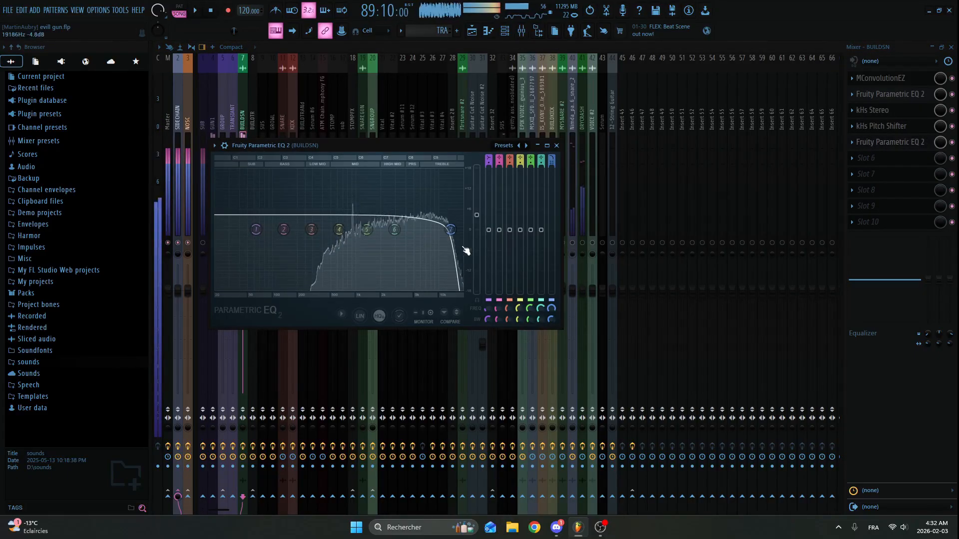
pyautogui.press('space')
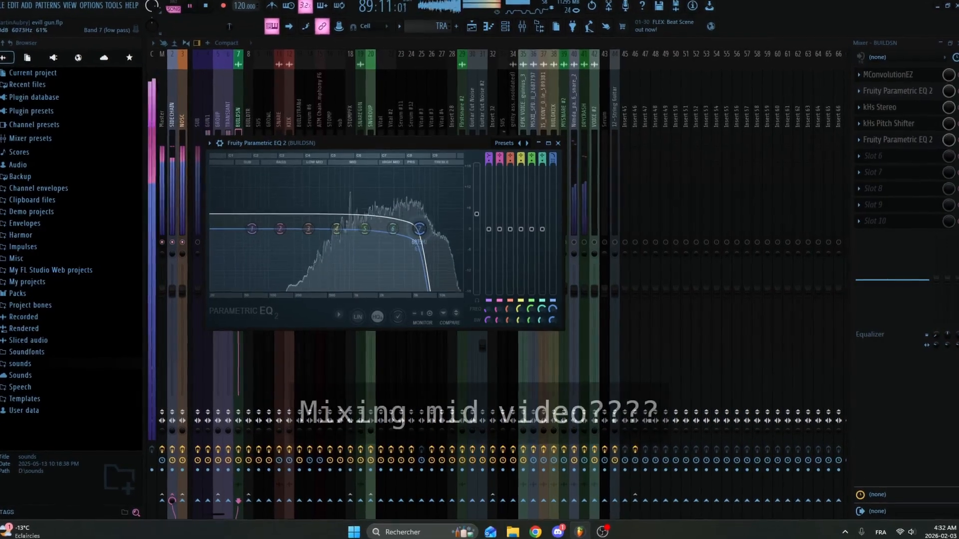
pyautogui.moveTo(419, 228); pyautogui.dragTo(449, 229)
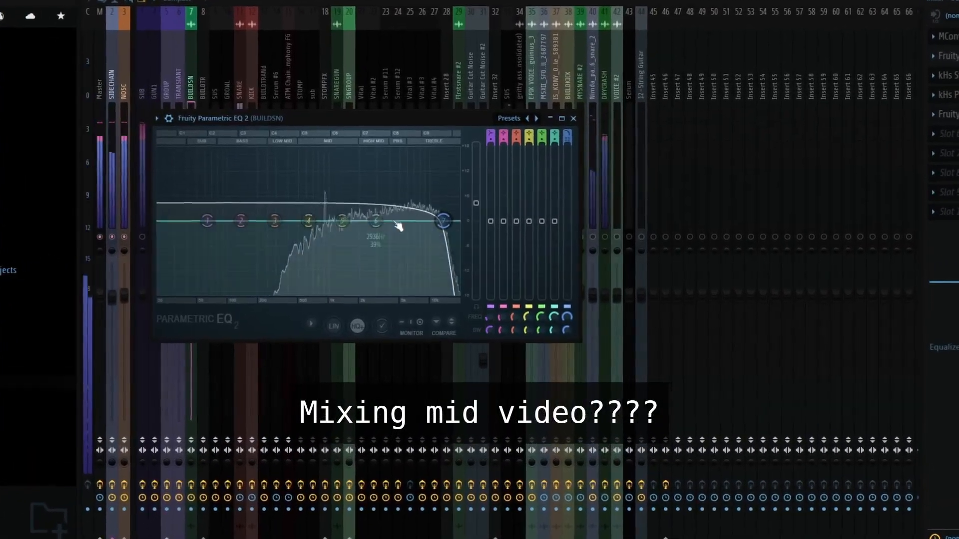
pyautogui.moveTo(380, 222); pyautogui.dragTo(402, 225)
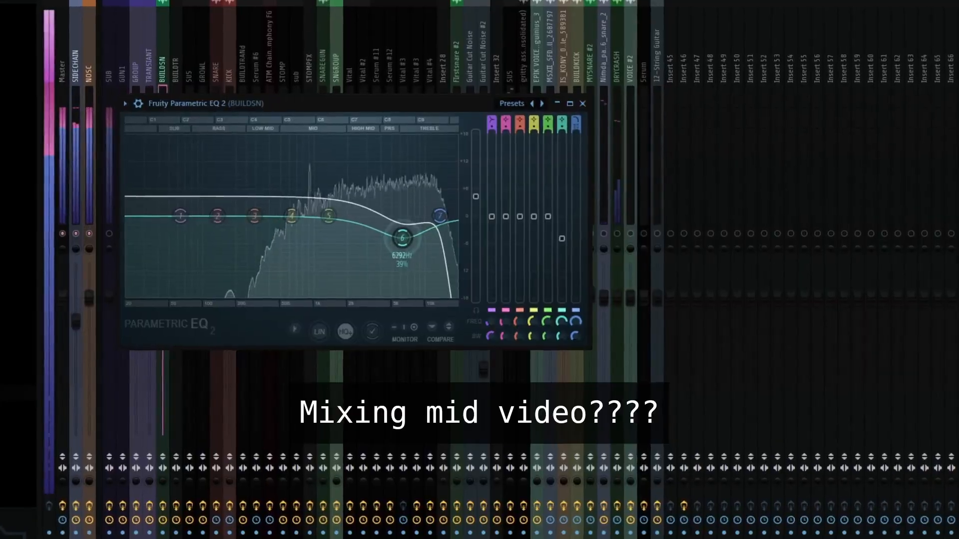
pyautogui.press('space')
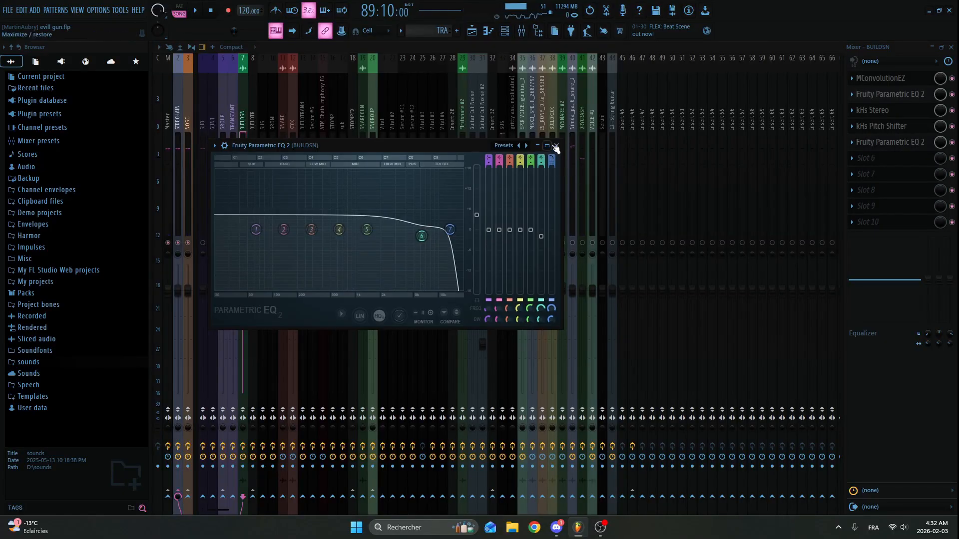
pyautogui.click(556, 146)
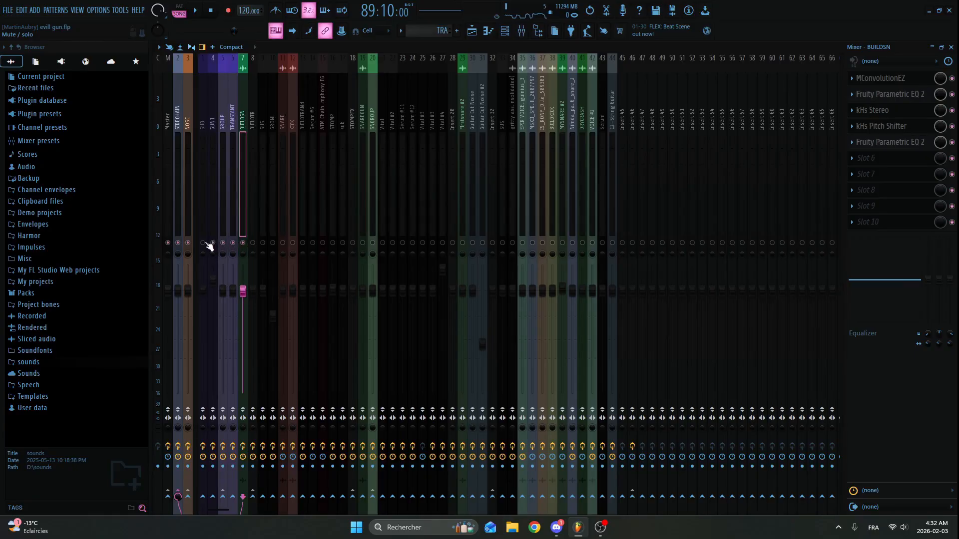
# Unmute the SUB, GUN1, GROUP, TRANSIANT and BUILDTR mixer tracks and check which layers are routed to GROUP
pyautogui.click(223, 250)
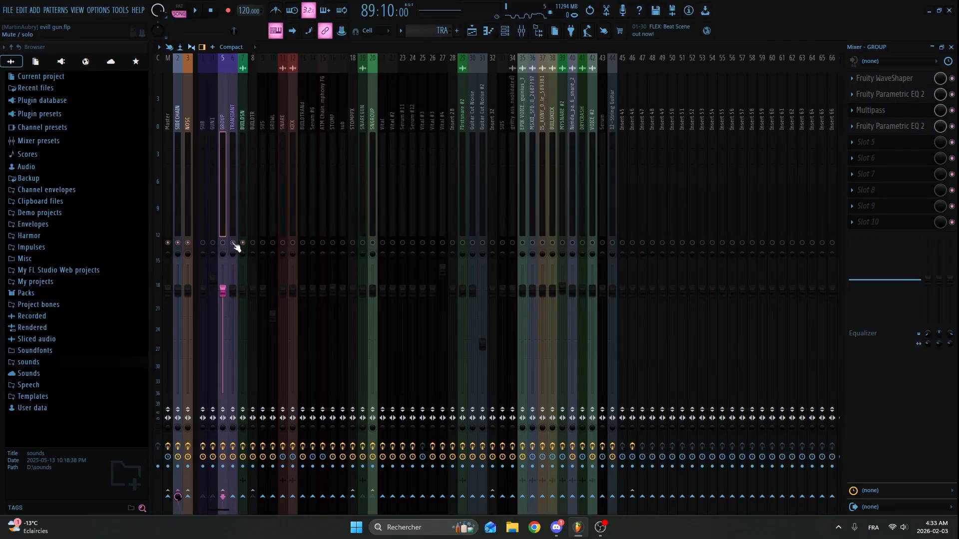
pyautogui.moveTo(252, 243); pyautogui.dragTo(202, 243)
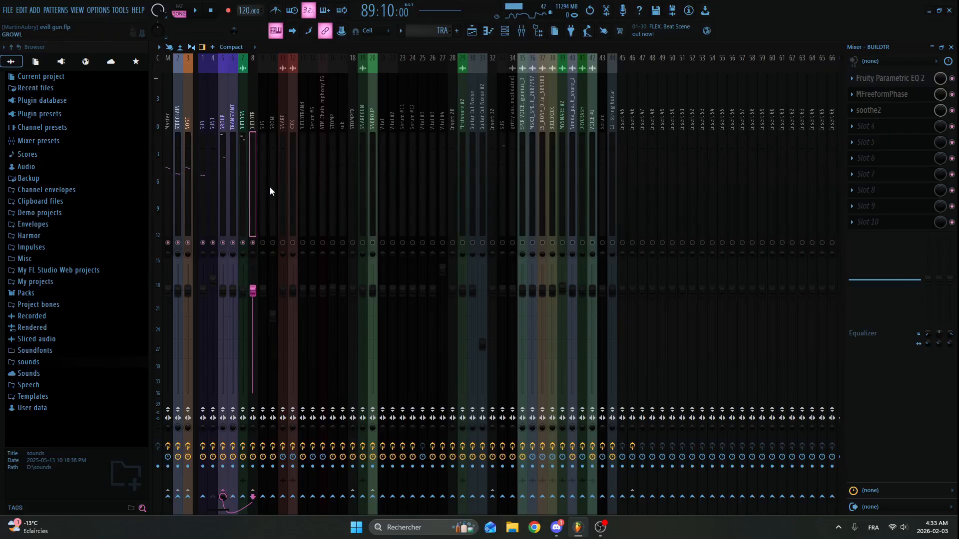
pyautogui.click(243, 160)
pyautogui.click(203, 155)
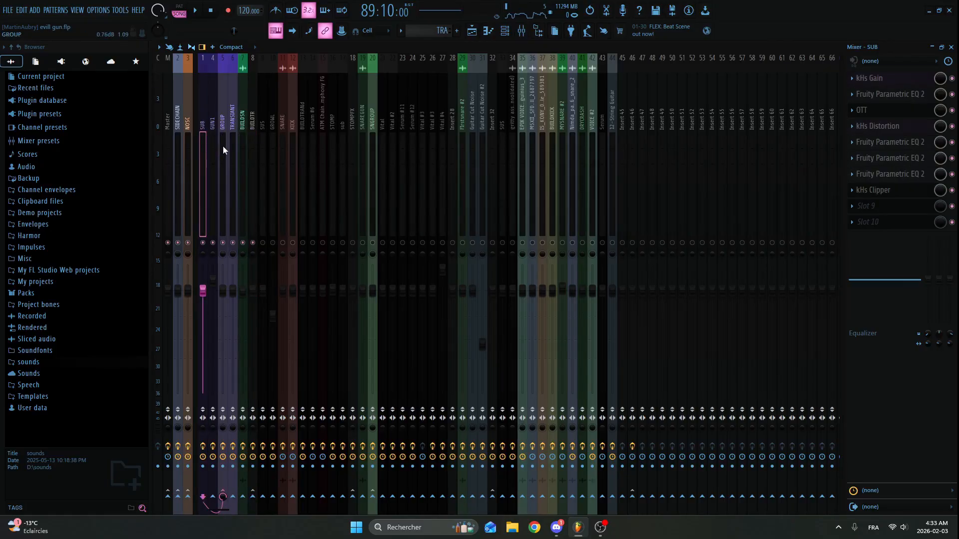
pyautogui.click(223, 148)
pyautogui.click(253, 144)
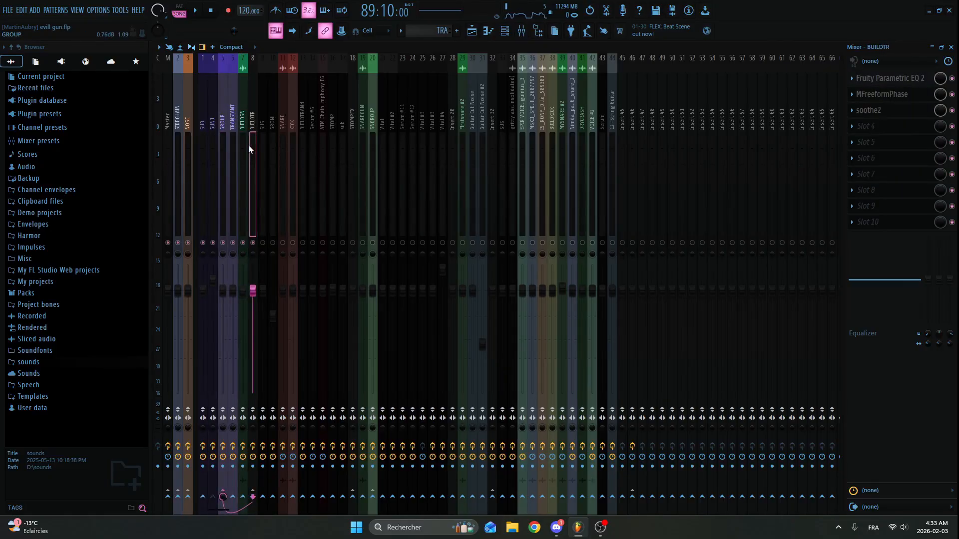
pyautogui.click(241, 129)
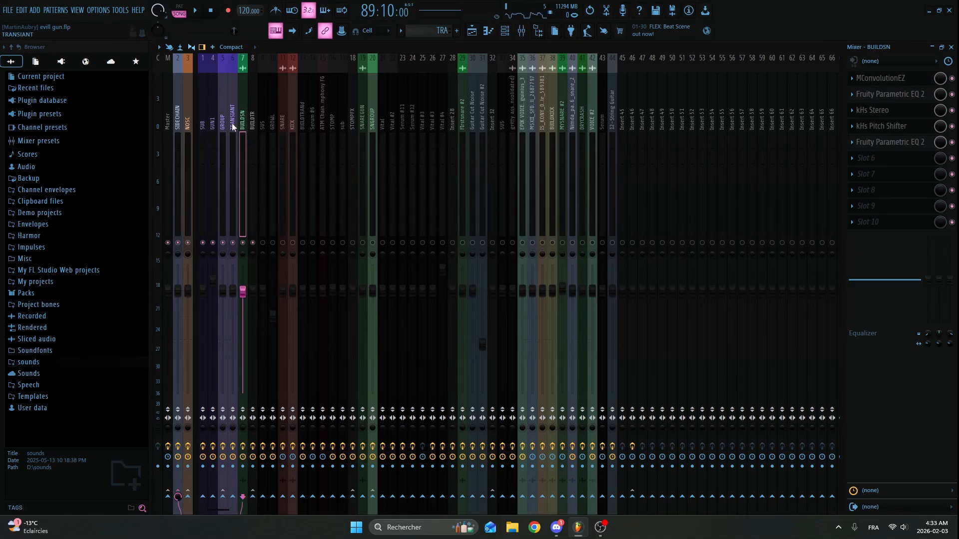
pyautogui.click(232, 122)
pyautogui.click(224, 145)
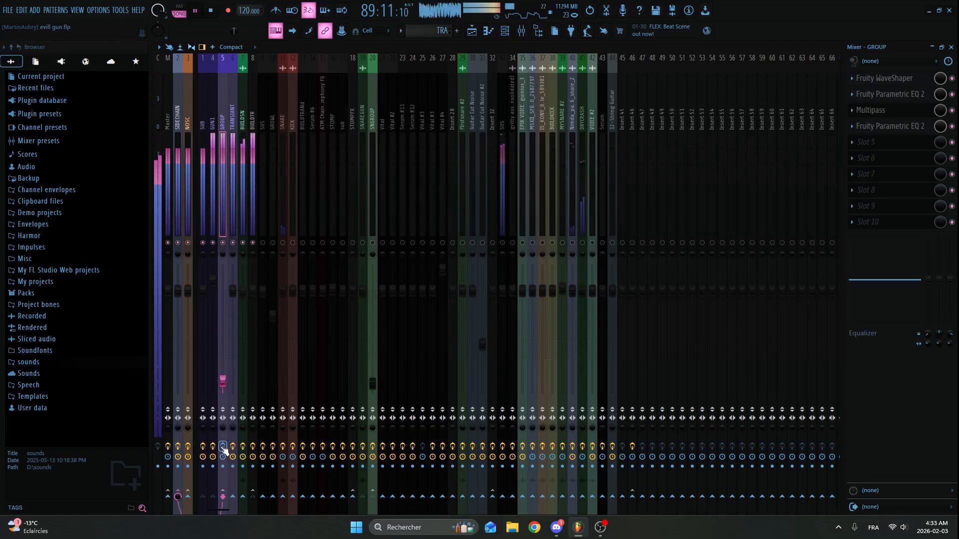
# Listen to the GROUP track, bypass its effects after Fruity WaveShaper and review the WaveShaper curve
pyautogui.press('space')
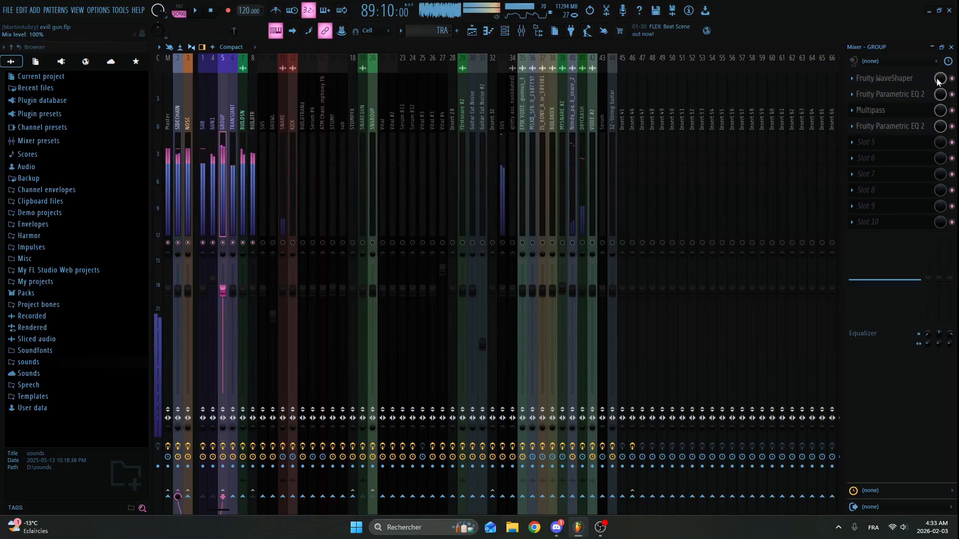
pyautogui.click(920, 81)
pyautogui.click(920, 82)
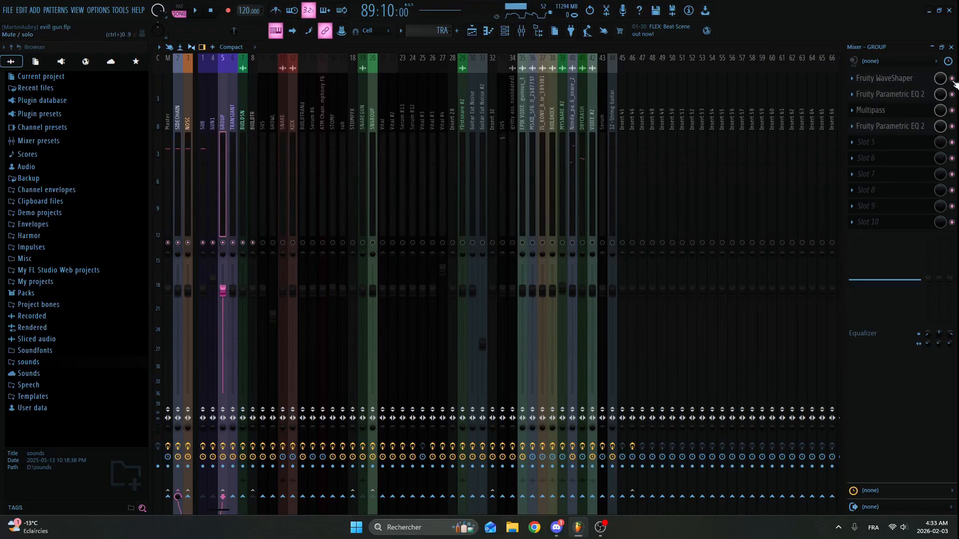
pyautogui.click(902, 81)
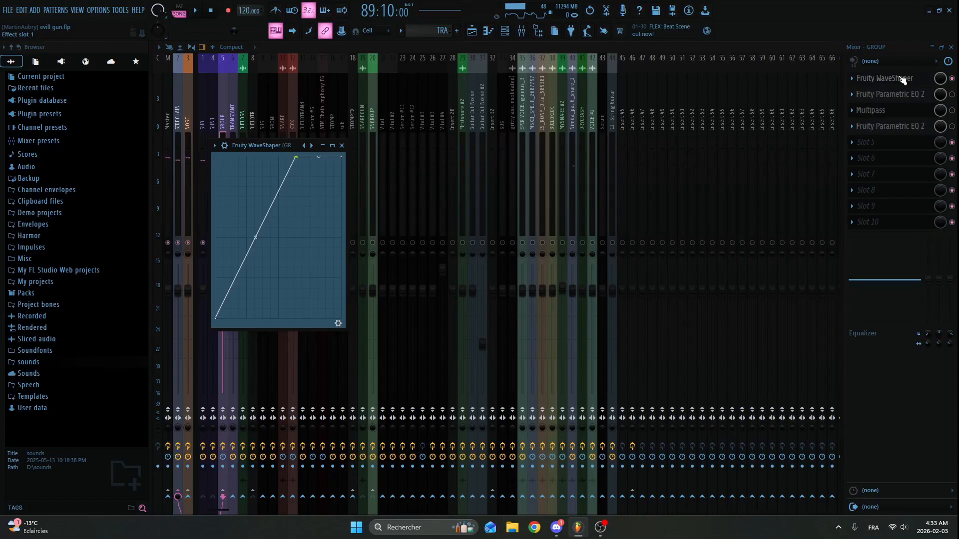
pyautogui.press('Escape')
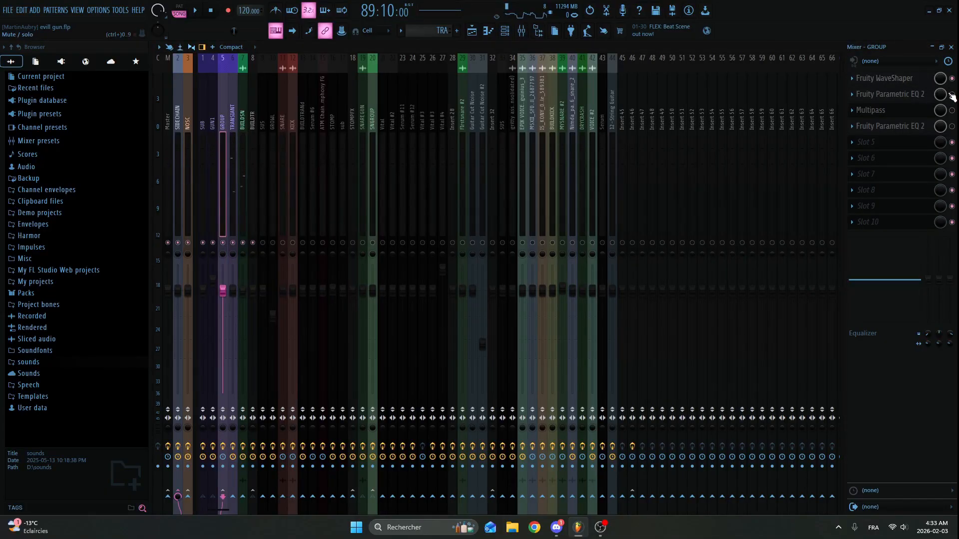
# Re-enable the first Fruity Parametric EQ 2 on GROUP, listen to it and review its bands
pyautogui.click(952, 94)
pyautogui.press('space')
pyautogui.press('space')
pyautogui.click(923, 94)
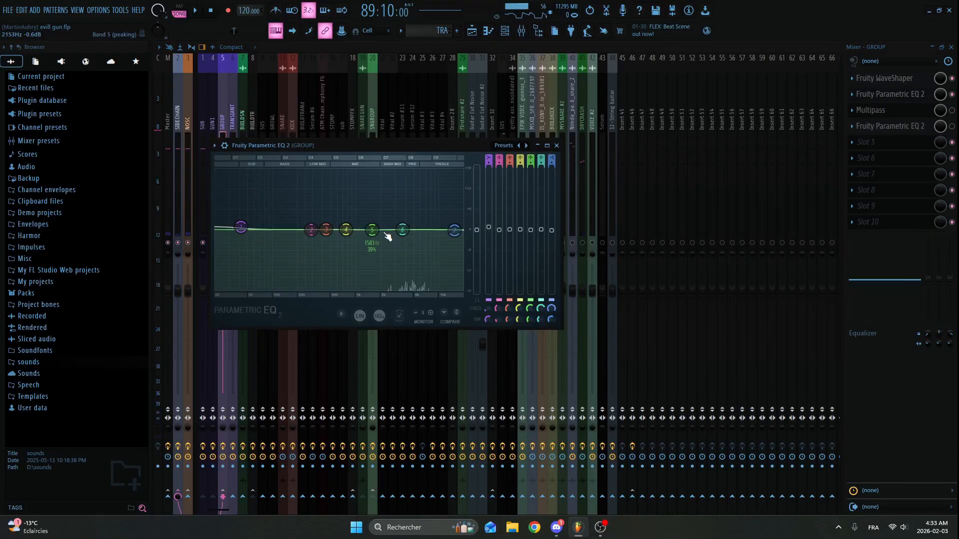
pyautogui.click(904, 94)
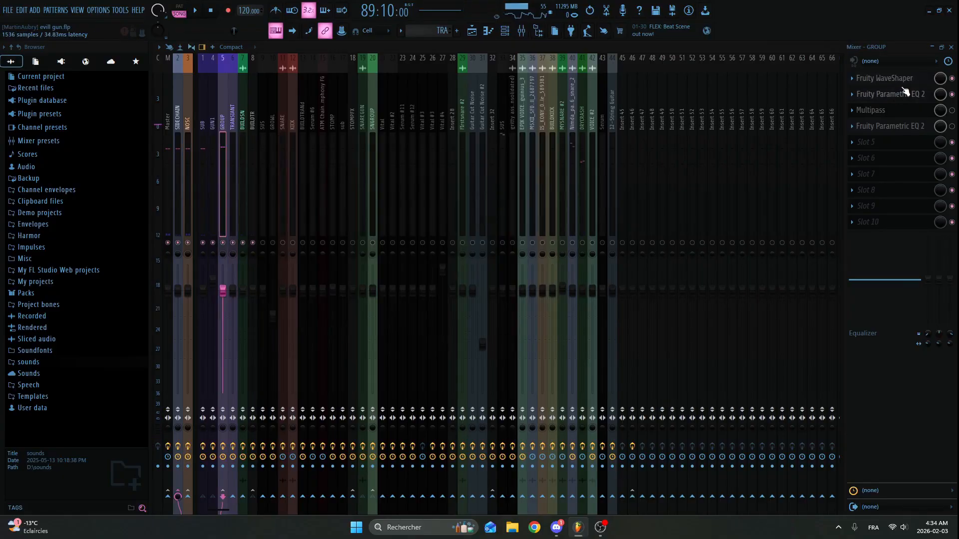
# Re-enable Multipass on GROUP and examine the Distortion on each band and the Stereo module on the lowest band
pyautogui.click(917, 115)
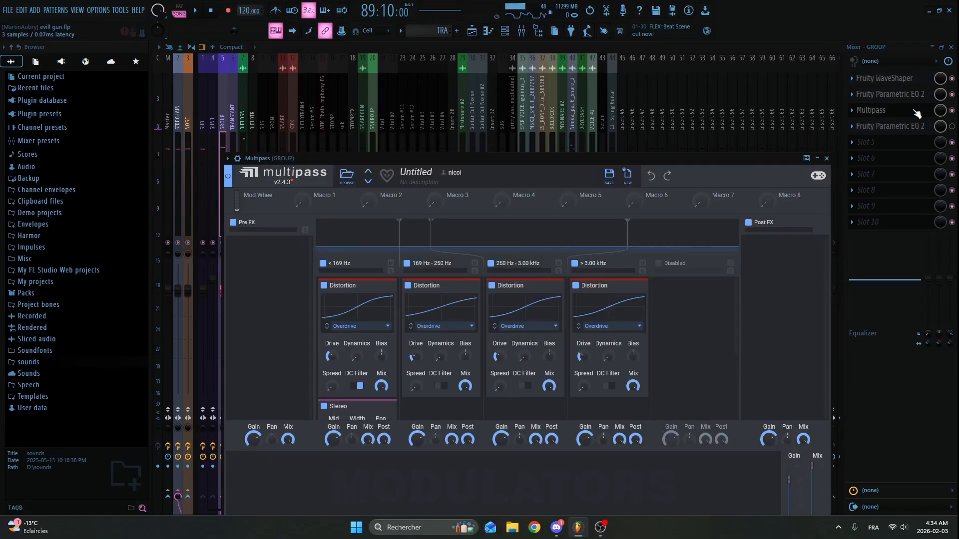
pyautogui.scroll(-4, 696, 359)
pyautogui.scroll(3, 422, 381)
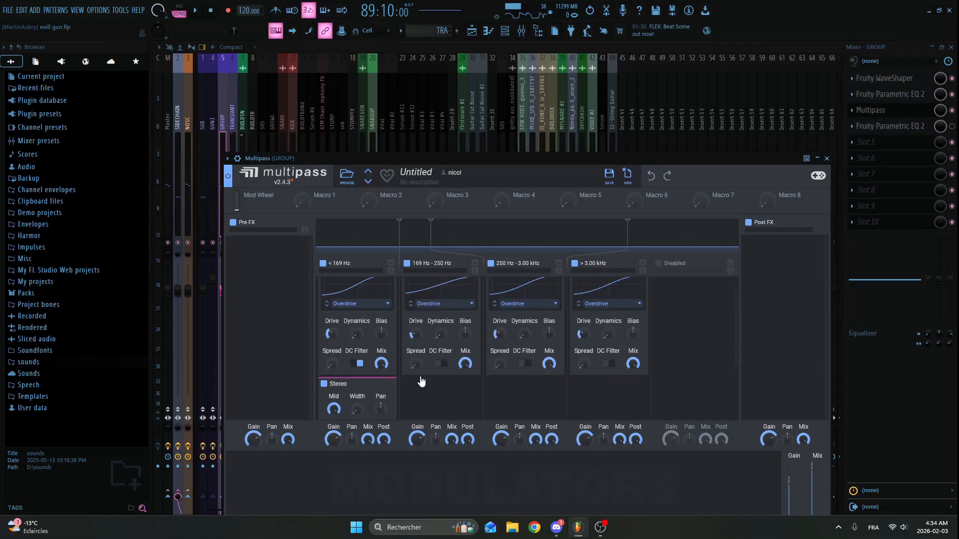
pyautogui.scroll(-2, 516, 374)
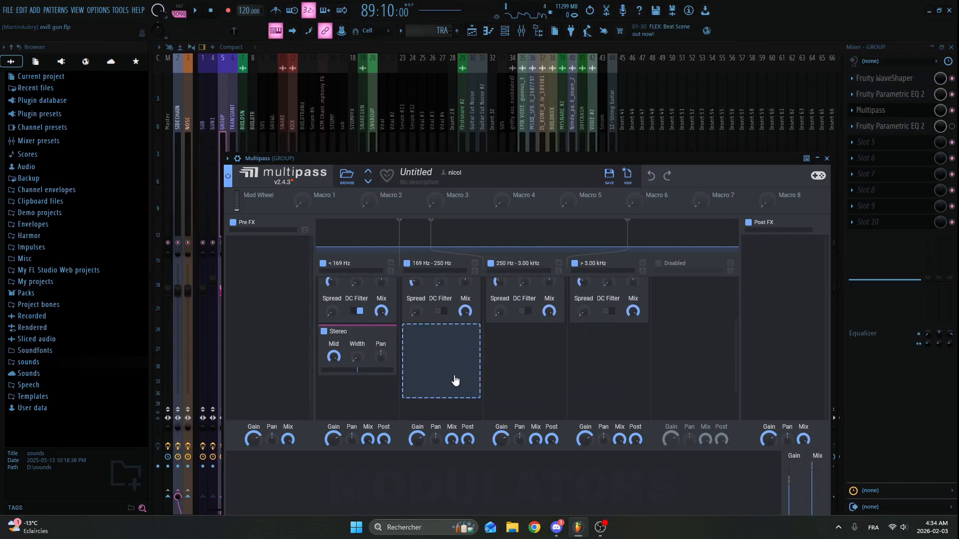
pyautogui.click(826, 159)
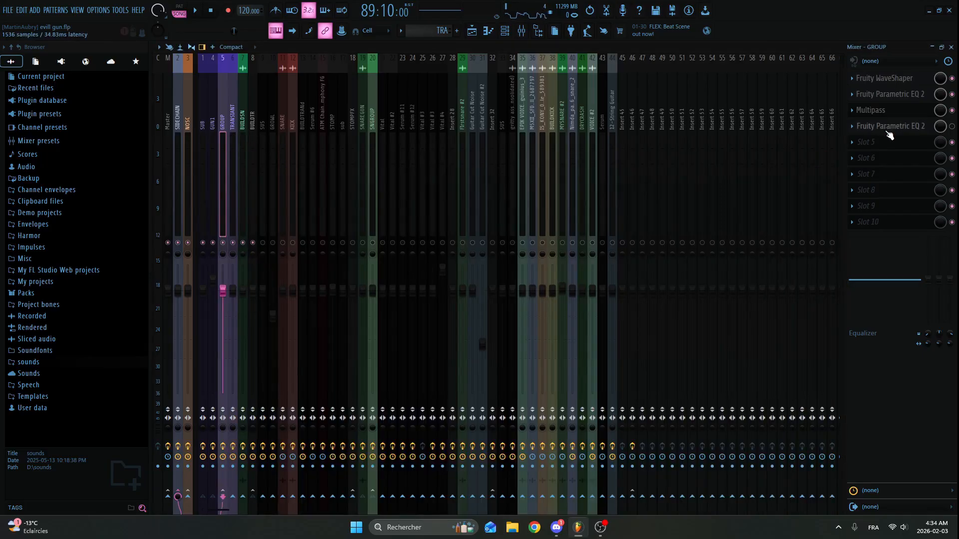
# Re-enable the last Fruity Parametric EQ 2 on GROUP, review its bands and return to the playlist
pyautogui.click(888, 129)
pyautogui.click(890, 130)
pyautogui.click(932, 129)
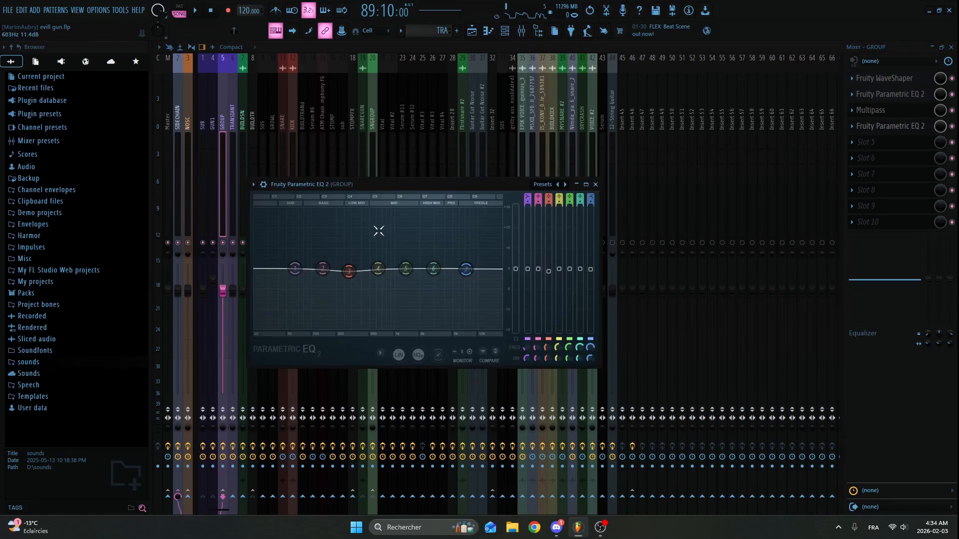
pyautogui.click(596, 185)
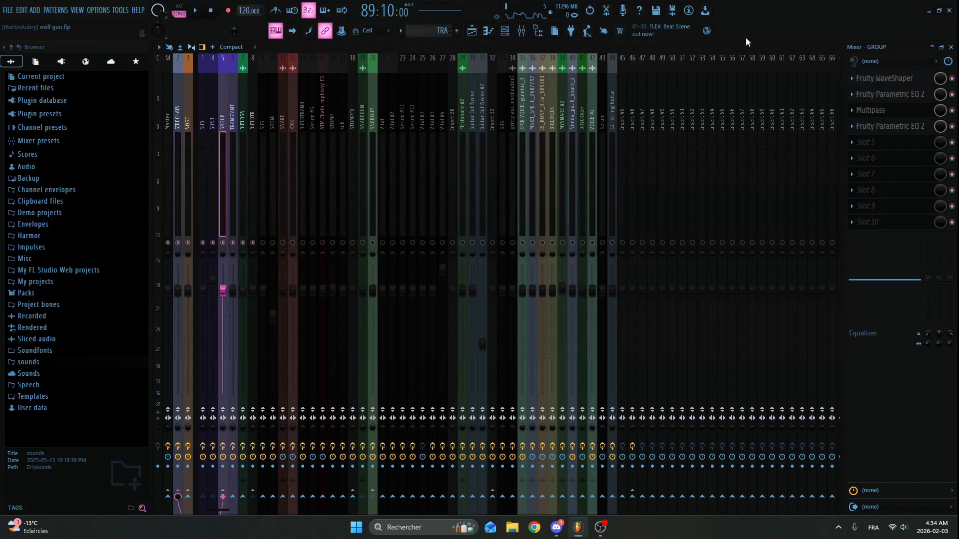
pyautogui.click(951, 47)
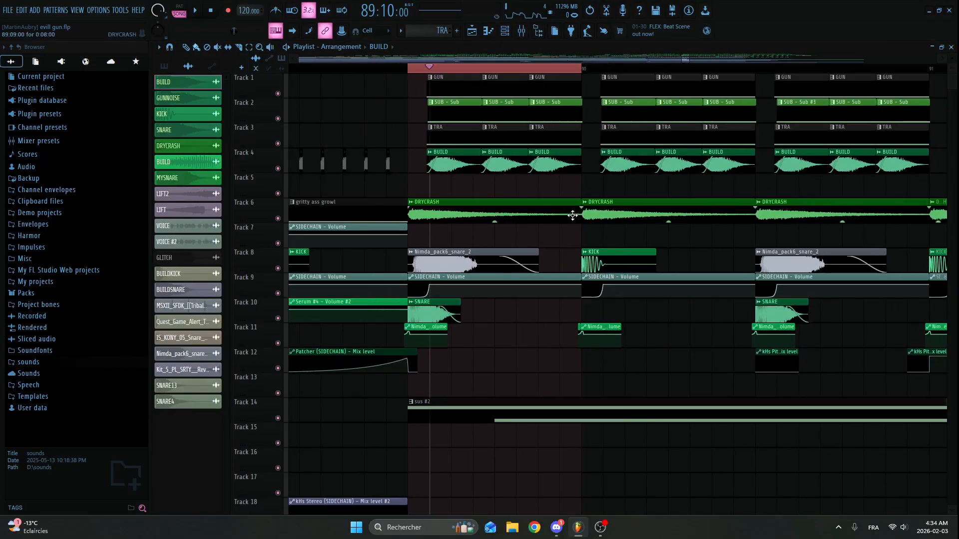
# Play the loop in the mixer and check the levels on the SIDECHAIN and NOSC bus tracks
pyautogui.press('F9')
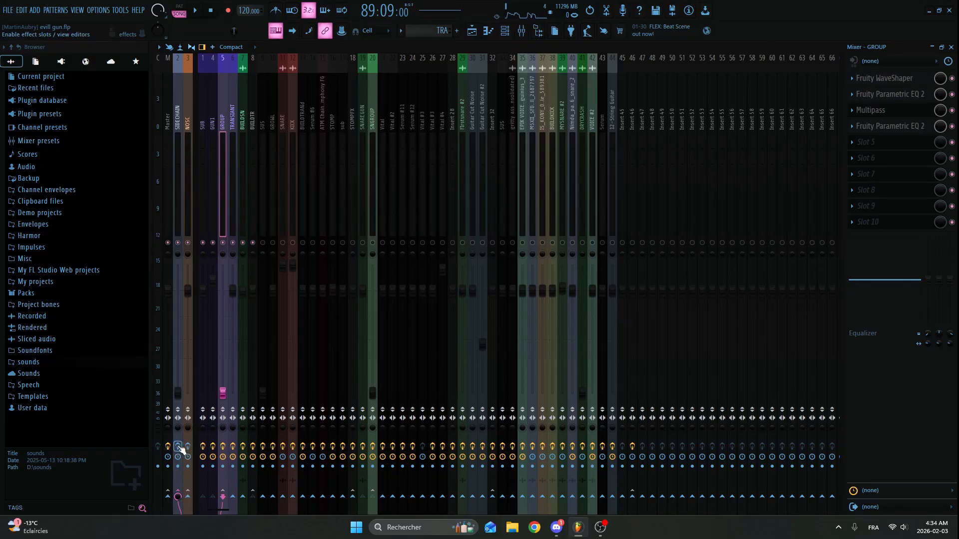
pyautogui.press('space')
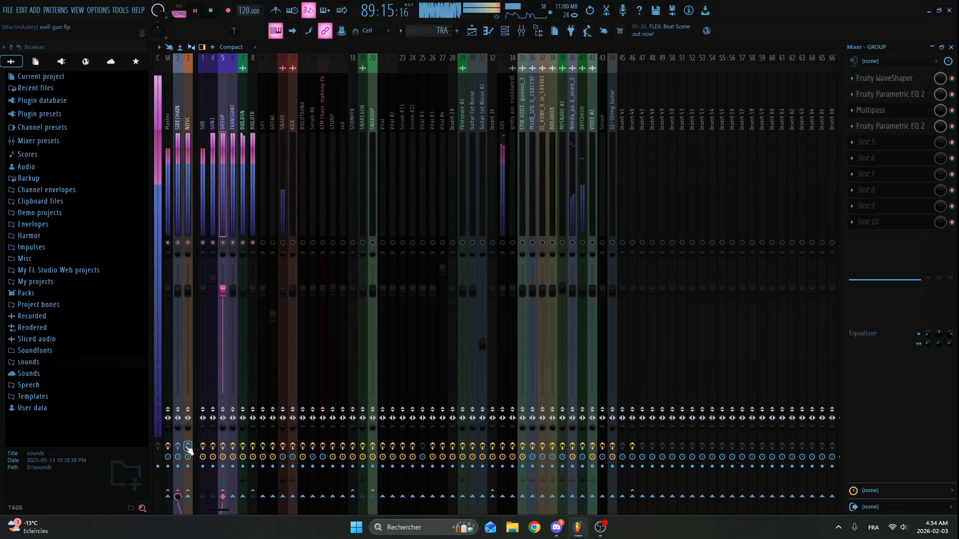
pyautogui.press('space')
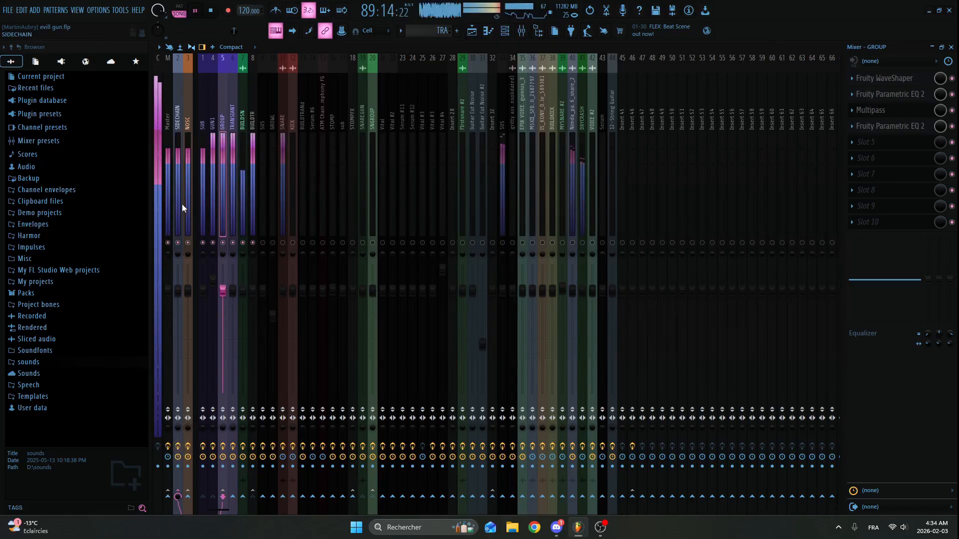
pyautogui.press('space')
# Review the SIDECHAIN track's effects, examining FabFilter Saturn 2 and the first Fruity Parametric EQ 2, and listen to the loop
pyautogui.click(176, 187)
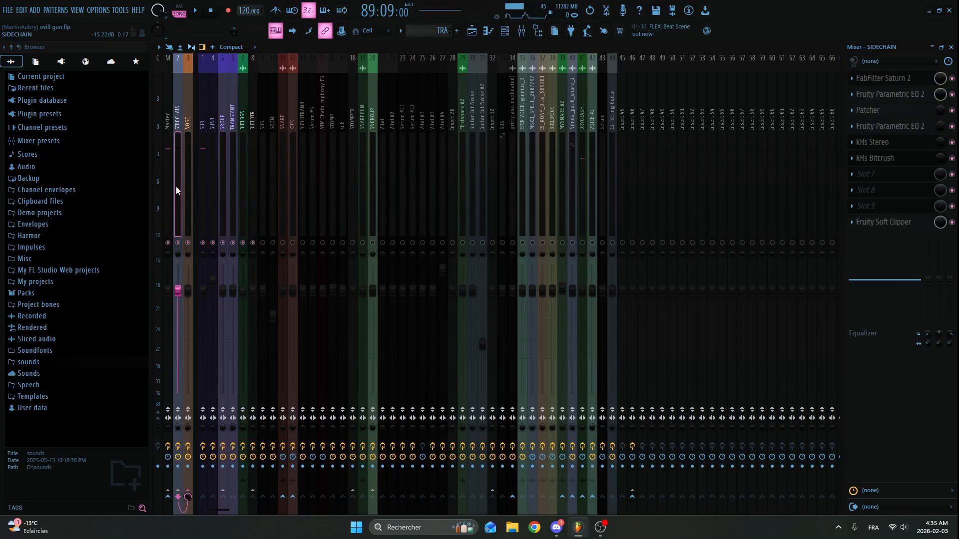
pyautogui.press('space')
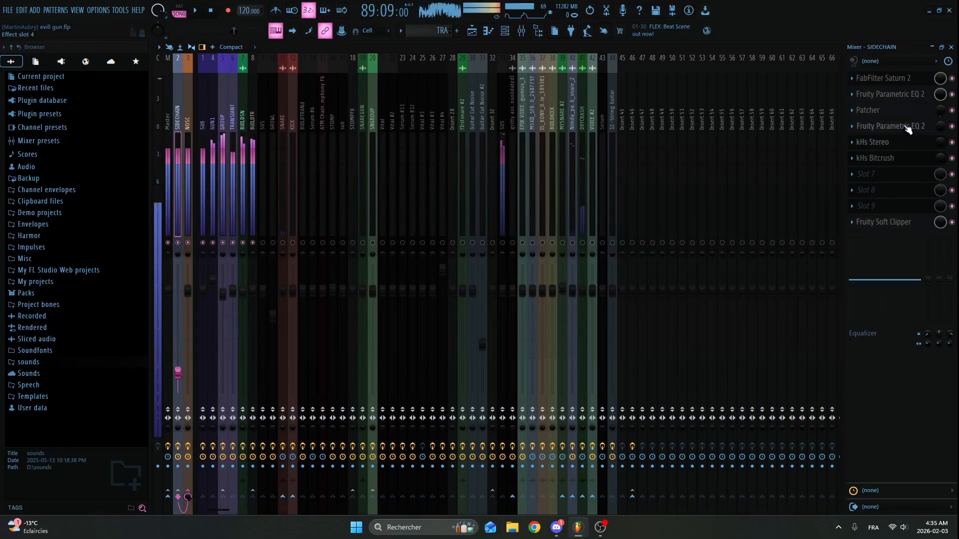
pyautogui.press('space')
pyautogui.click(897, 80)
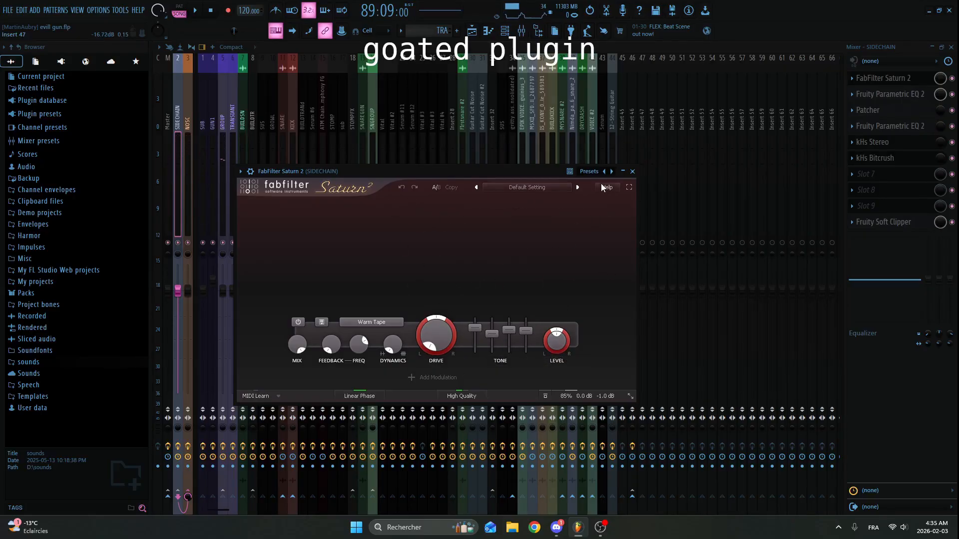
pyautogui.click(632, 171)
pyautogui.click(906, 95)
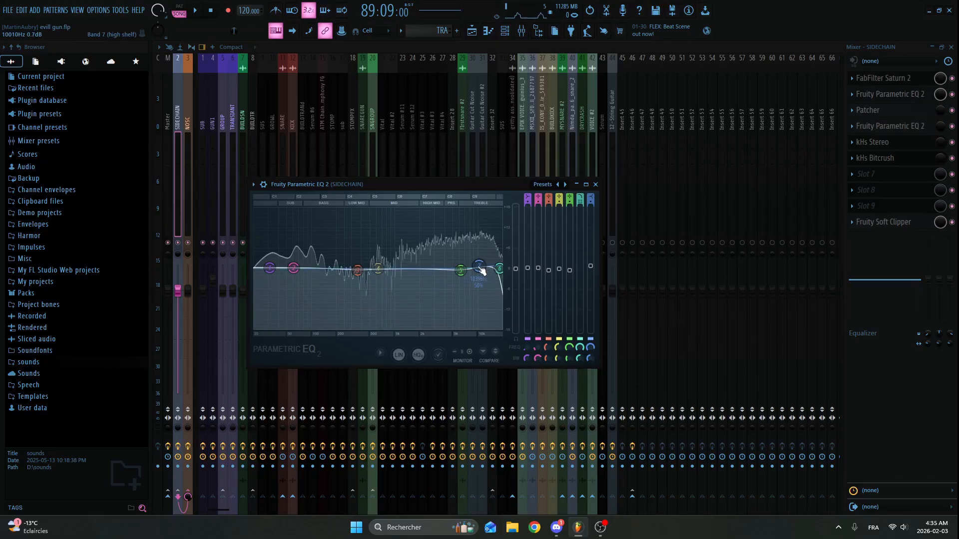
pyautogui.click(595, 185)
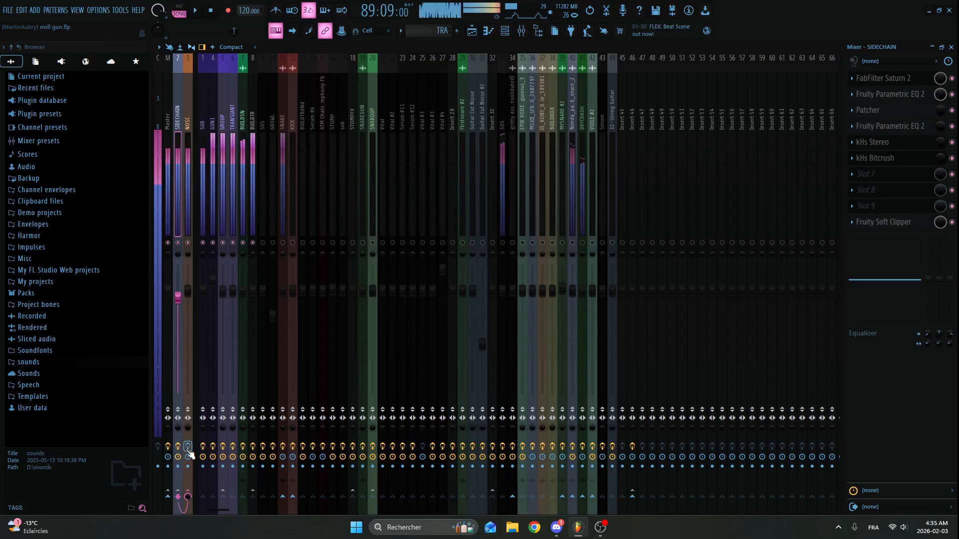
pyautogui.press('space')
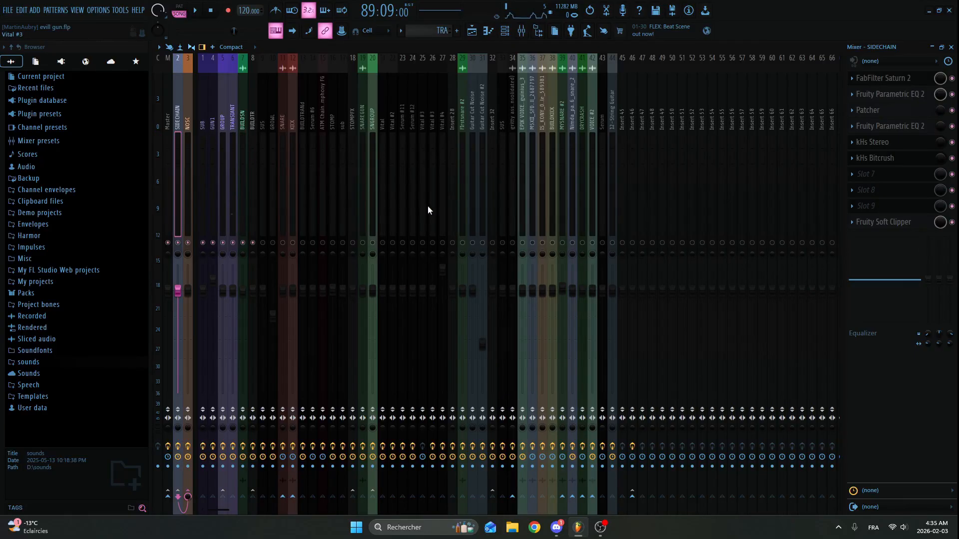
# Return to the playlist, start playback from bar 89 and clear the time selection over bars 89 to 93
pyautogui.click(952, 46)
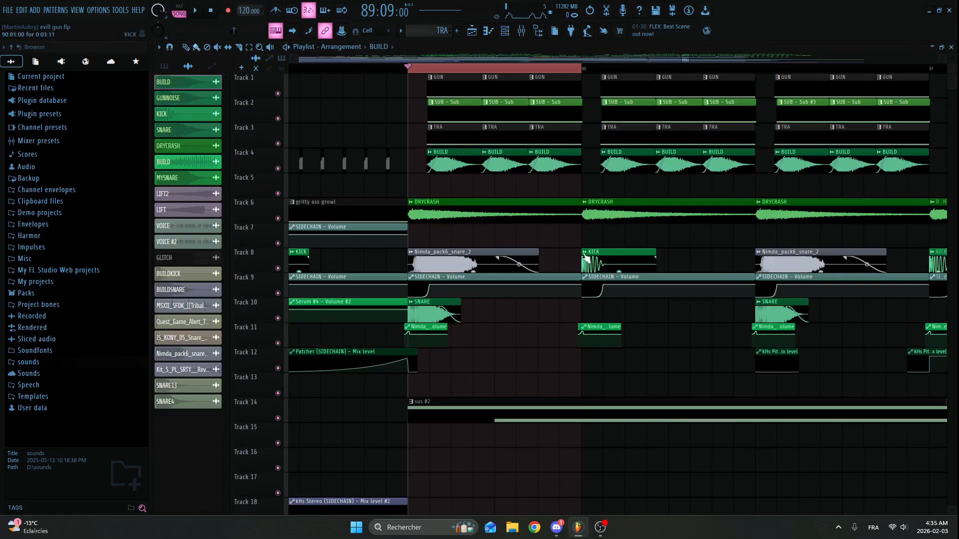
pyautogui.scroll(-4, 496, 69)
pyautogui.moveTo(496, 69); pyautogui.dragTo(666, 70)
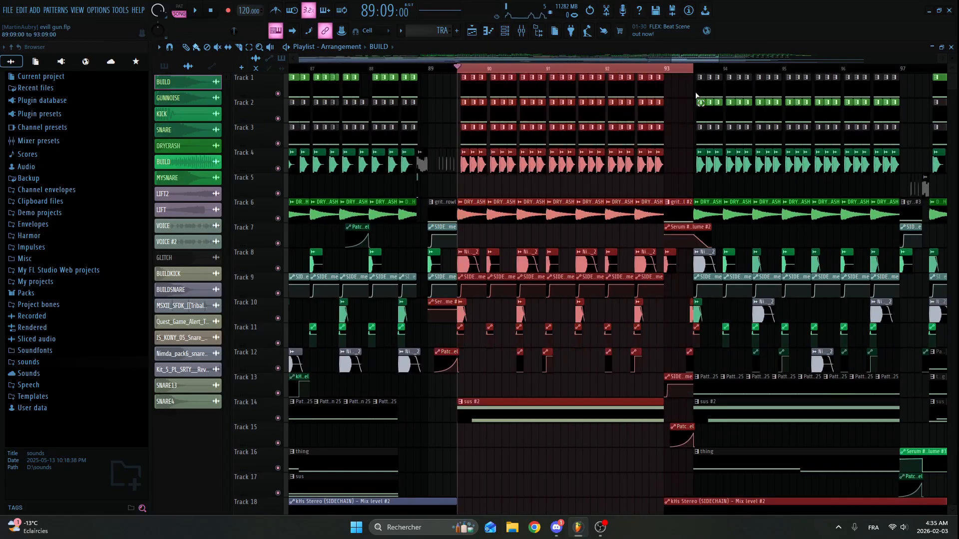
pyautogui.press('space')
pyautogui.keyDown('ctrl'); pyautogui.click(499, 364); pyautogui.keyUp('ctrl')
pyautogui.scroll(-2, 501, 389)
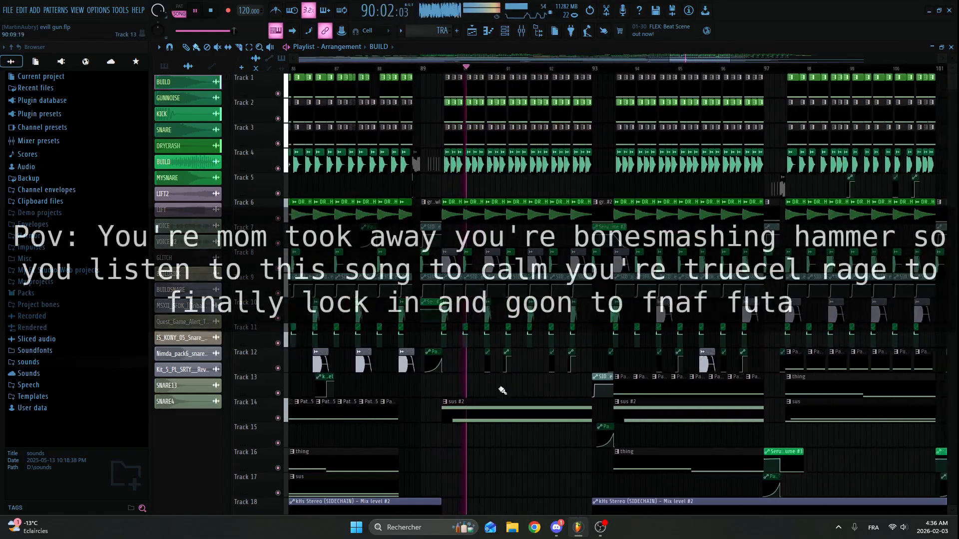
# Follow the song's playback through the drop sections past bar 110, and stop it
pyautogui.scroll(3, 514, 393)
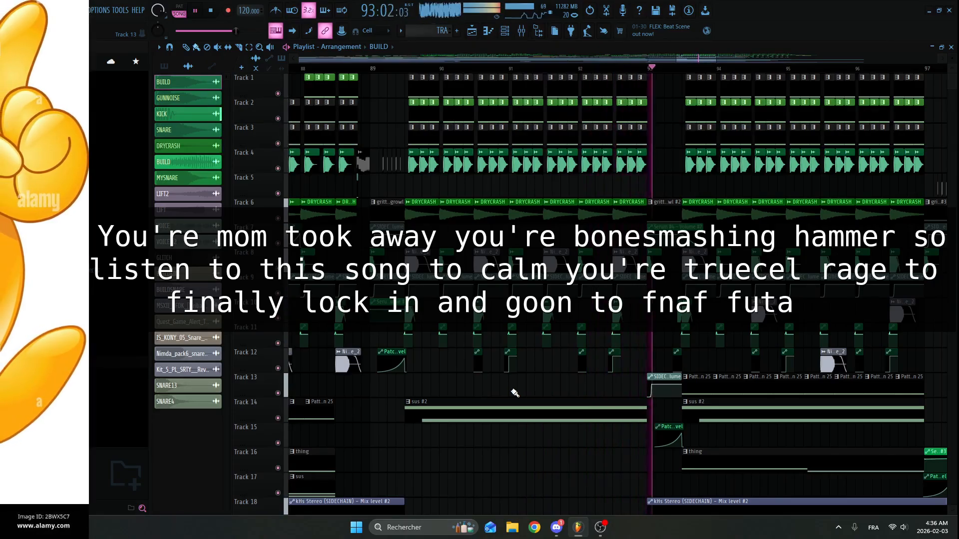
pyautogui.scroll(-2, 474, 374)
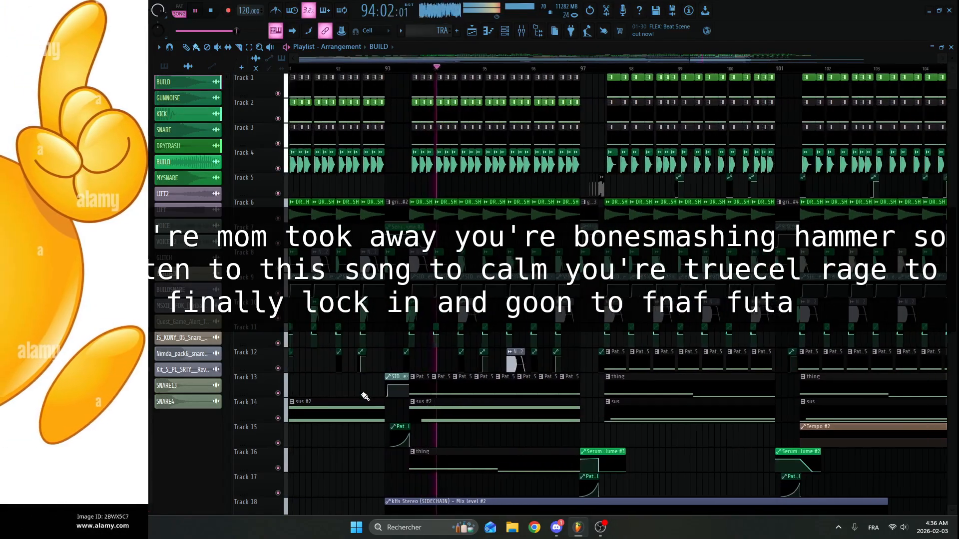
pyautogui.moveTo(618, 374); pyautogui.dragTo(552, 374)
pyautogui.scroll(-1, 550, 400)
pyautogui.scroll(1, 548, 411)
pyautogui.scroll(-1, 509, 438)
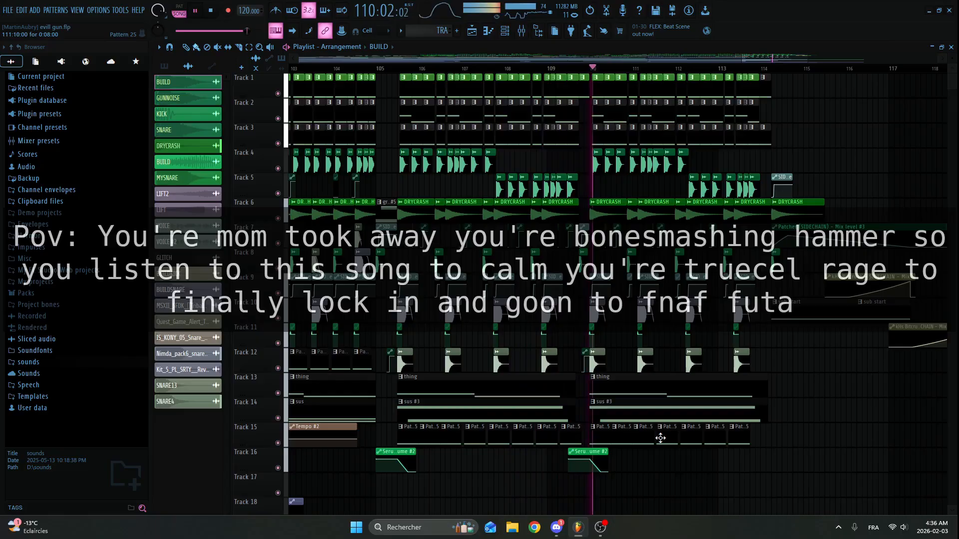
pyautogui.press('space')
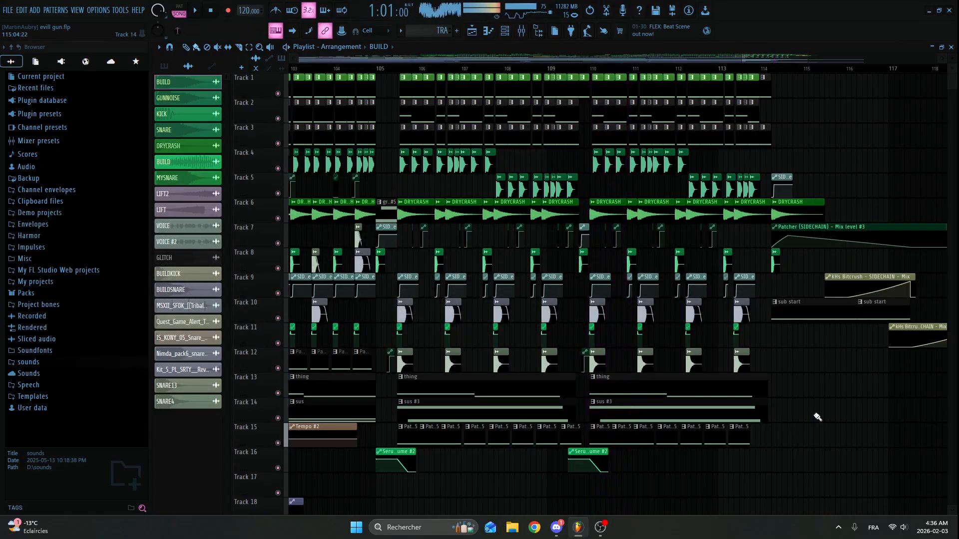
# Look over how the gun bass, drum and growl clips are arranged across the drop sections around bars 89 to 114
pyautogui.scroll(-4, 802, 399)
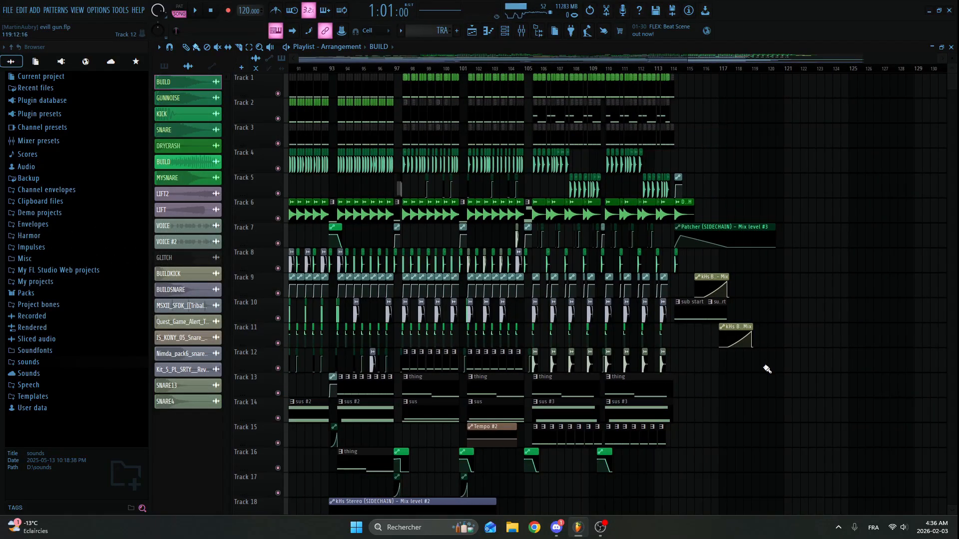
pyautogui.scroll(4, 440, 374)
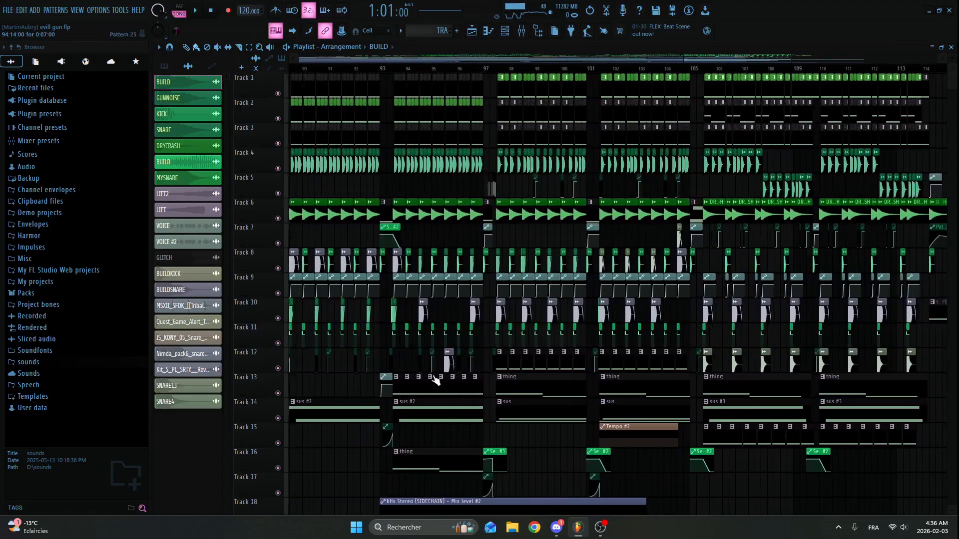
pyautogui.scroll(2, 457, 367)
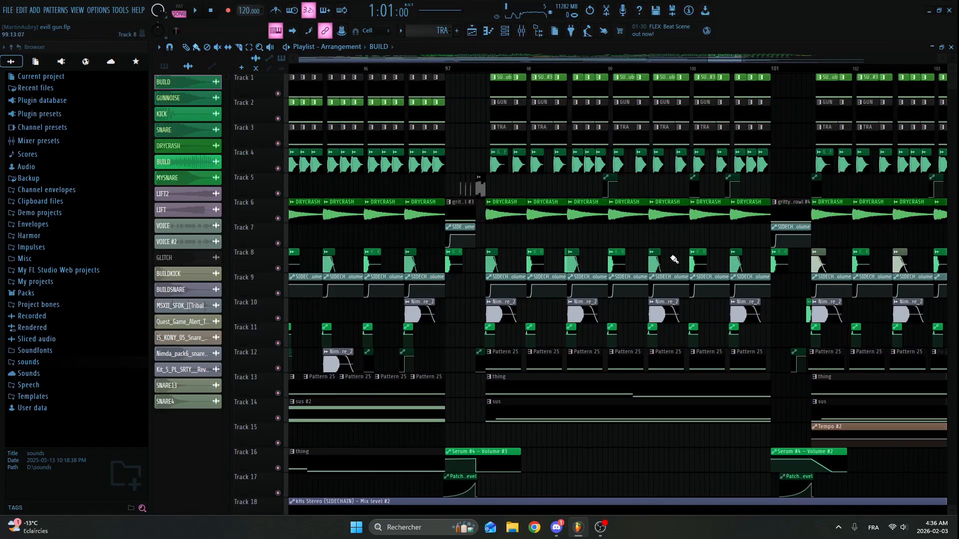
pyautogui.scroll(-3, 847, 256)
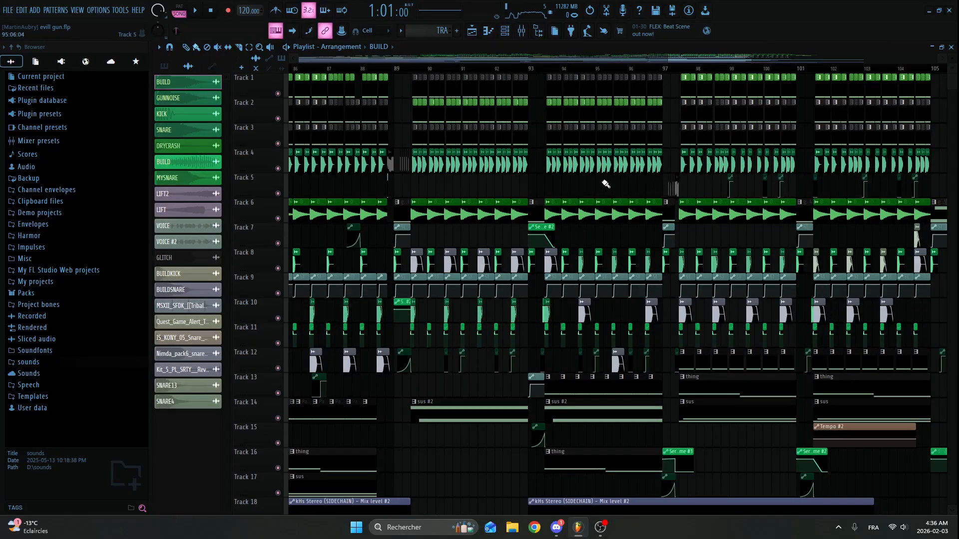
pyautogui.scroll(5, 602, 190)
pyautogui.scroll(-3, 406, 214)
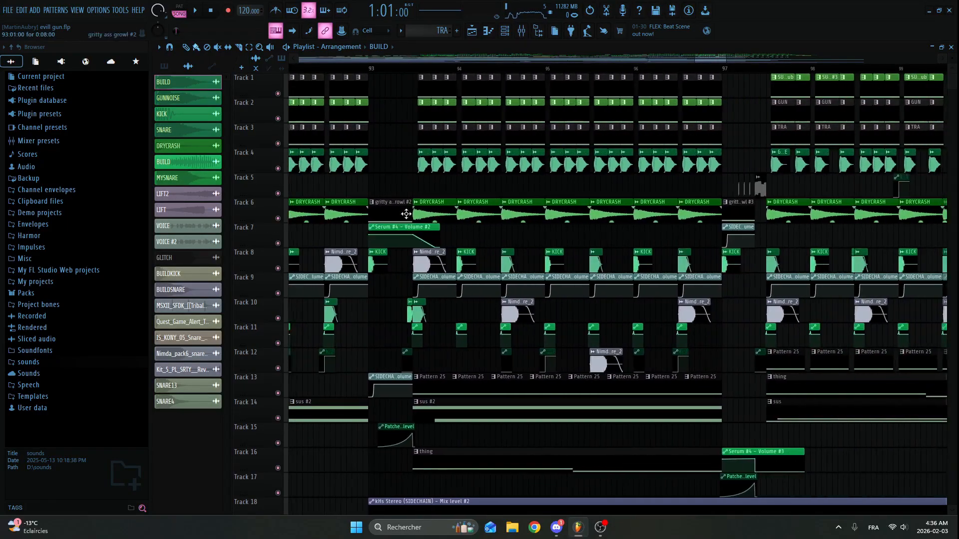